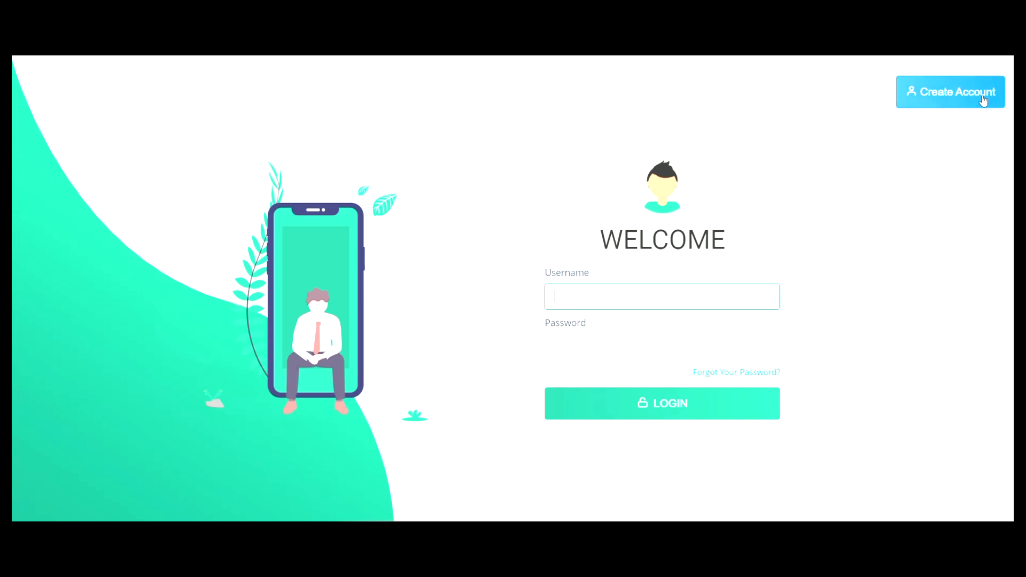
- Open the account sign-up form and enter the applicant's name
click(949, 103)
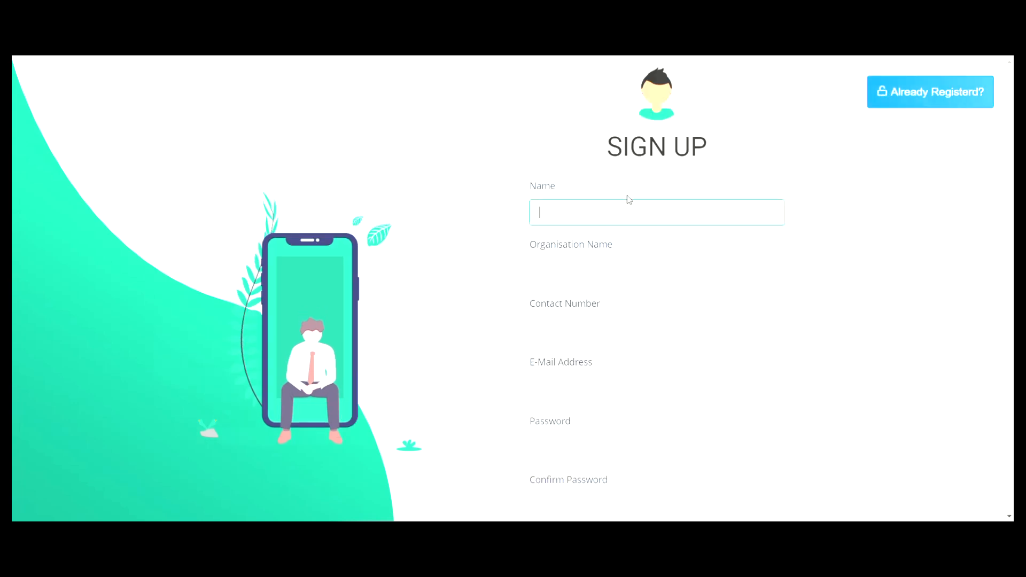
scroll(679, 268, down, 1)
scroll(680, 268, up, 1)
scroll(679, 268, down, 1)
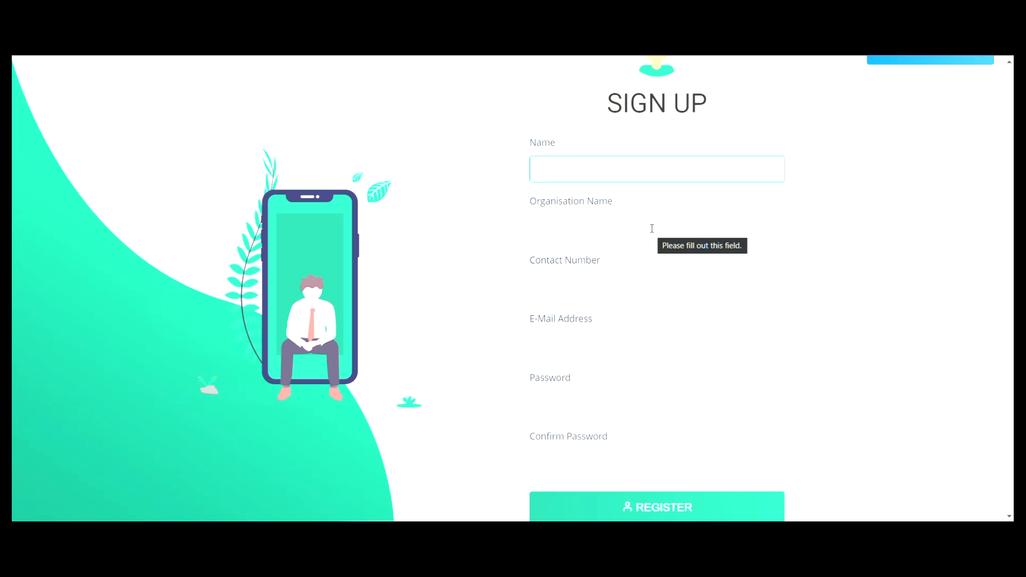
text(DR)
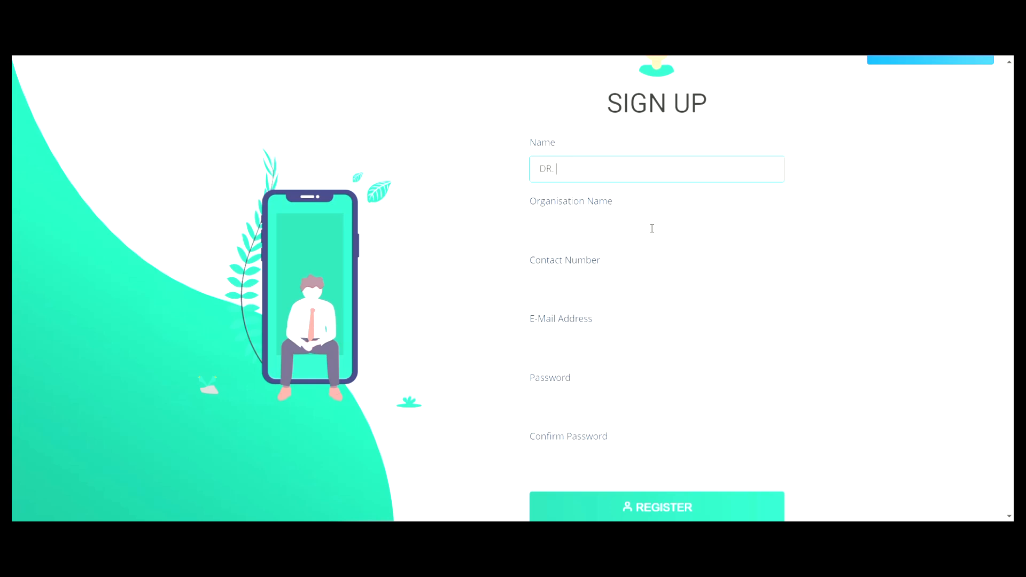
text(. XYZ)
- Enter AYUSH HWC BABIYAD, NAINITAL as the organisation name
click(582, 234)
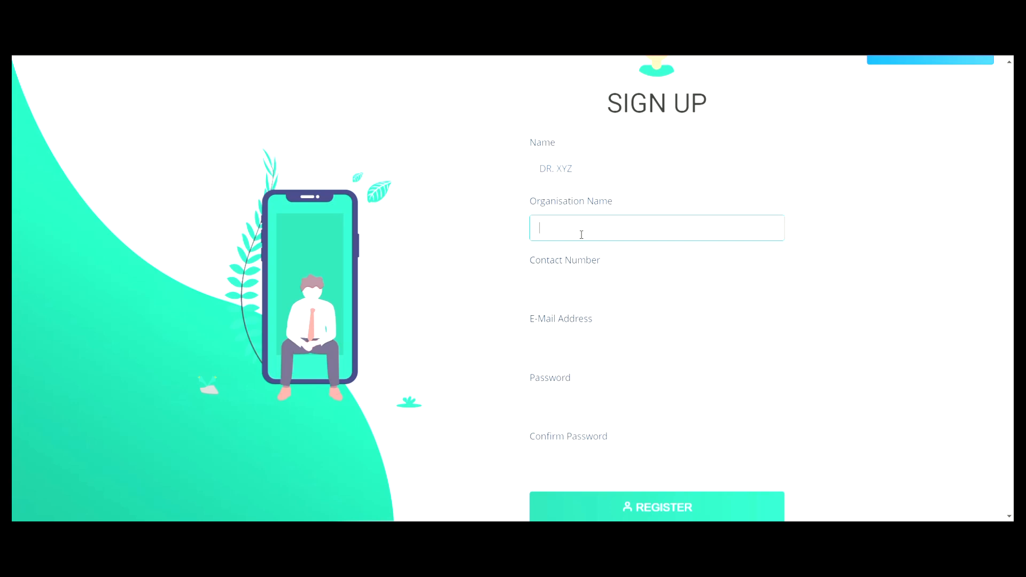
text(AY)
key(BackSpace)
key(BackSpace)
text(AYUSH HWC BABIYAD, NAINITAL)
- Fill in the applicant's contact number and e-mail address
click(574, 283)
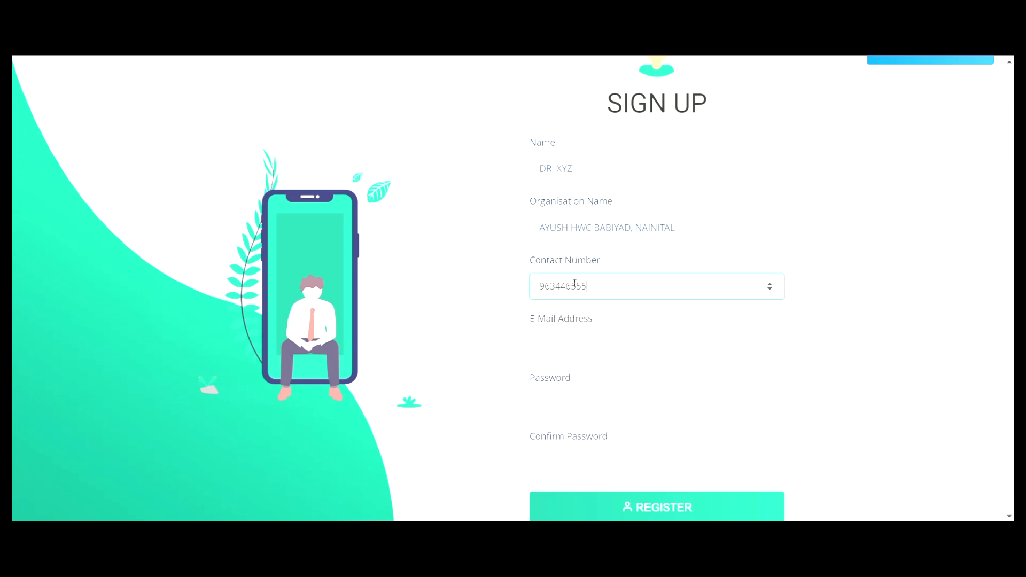
click(565, 355)
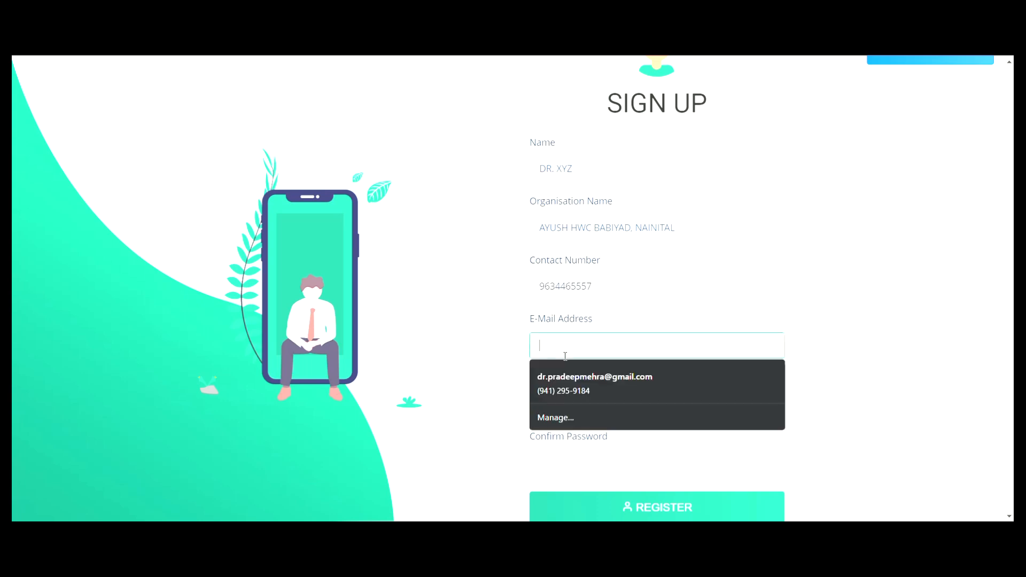
text(d)
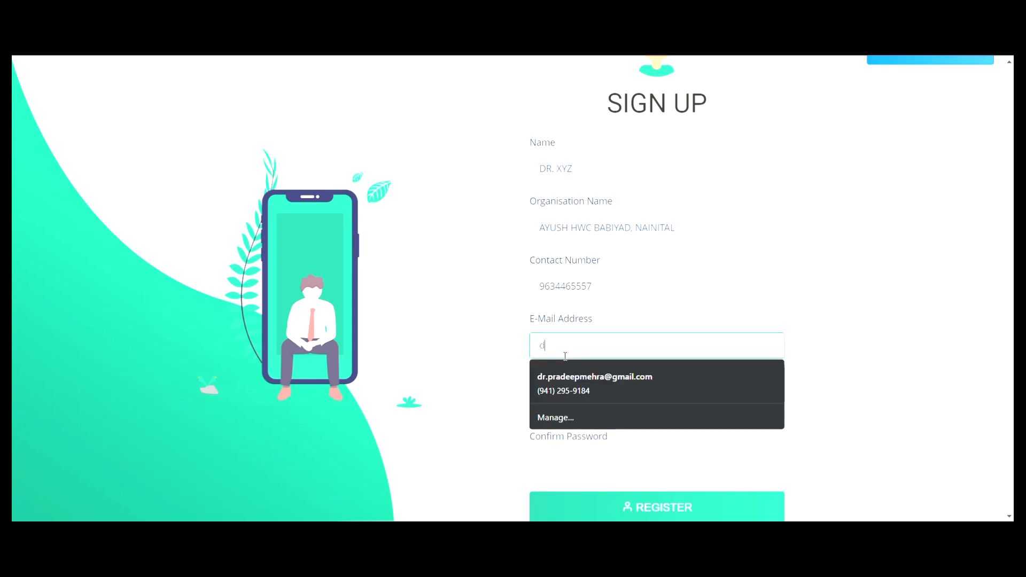
key(BackSpace)
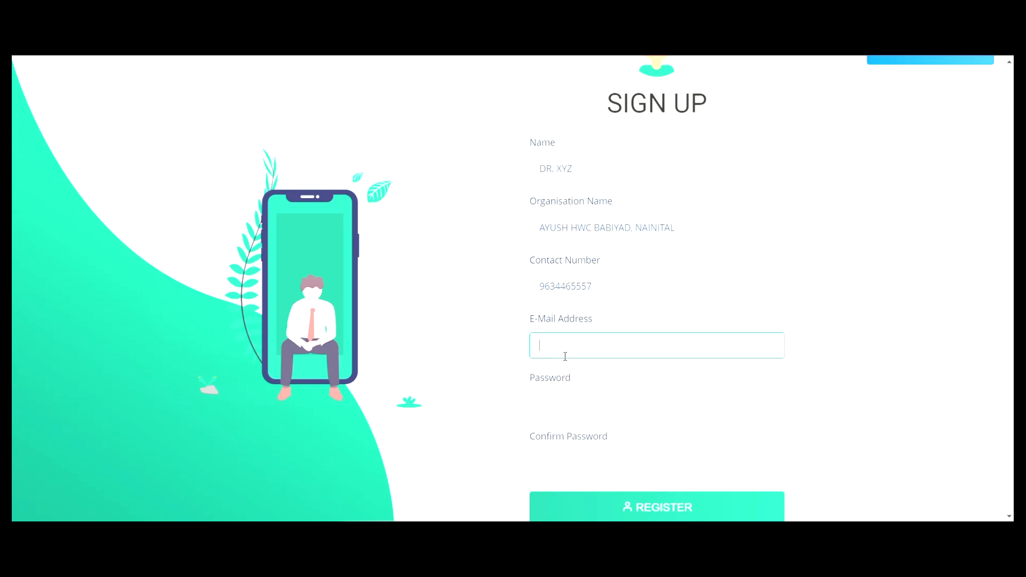
click(559, 392)
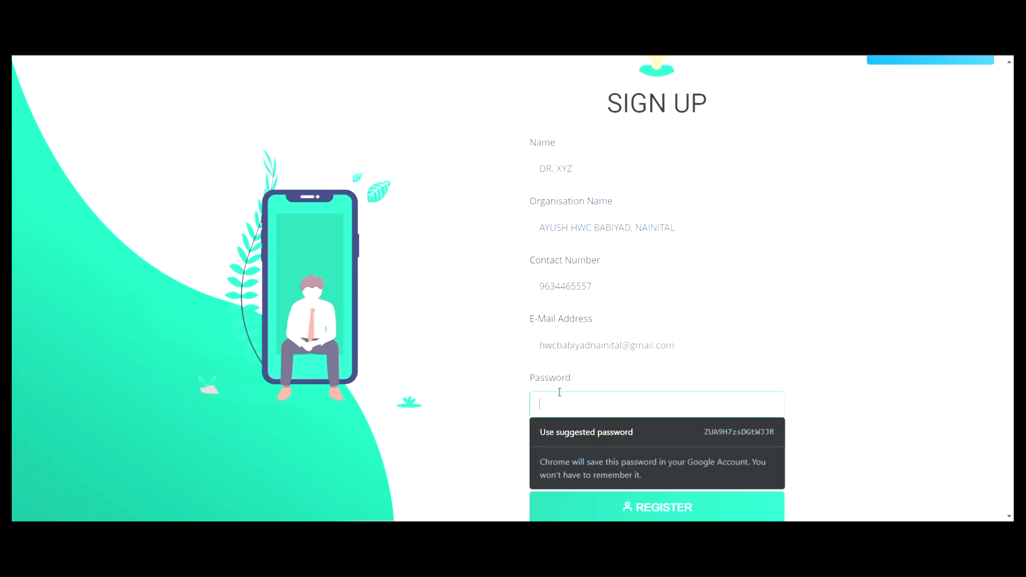
- Enter the account password on the sign-up form
text(••••)
key(BackSpace)
key(BackSpace)
key(BackSpace)
scroll(560, 392, down, 1)
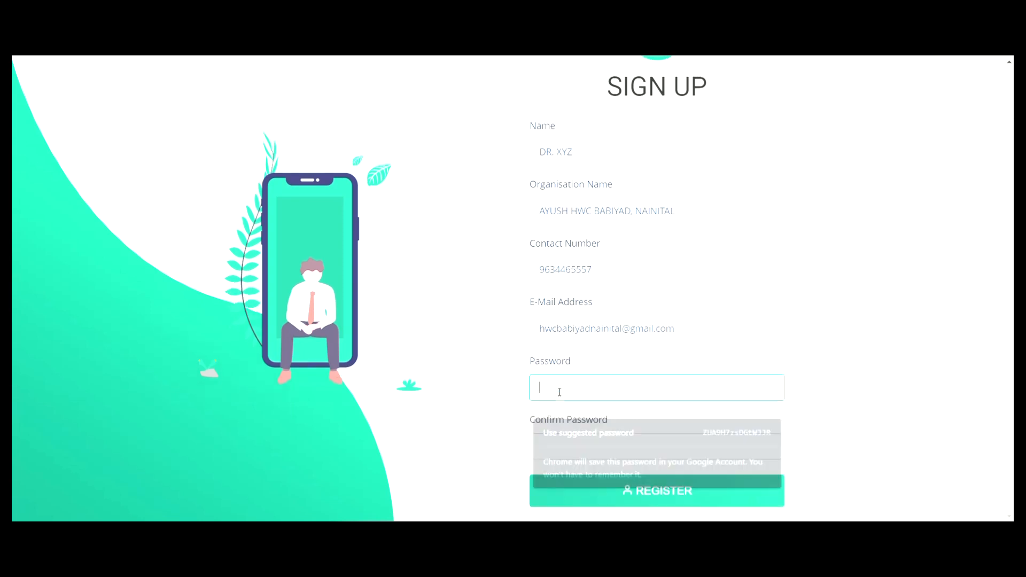
click(543, 448)
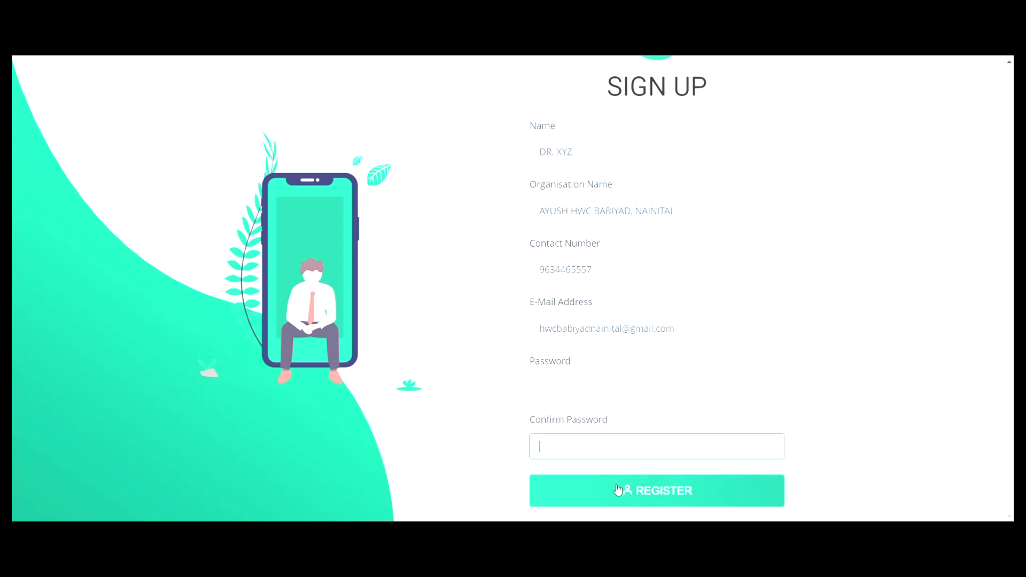
scroll(730, 263, up, 1)
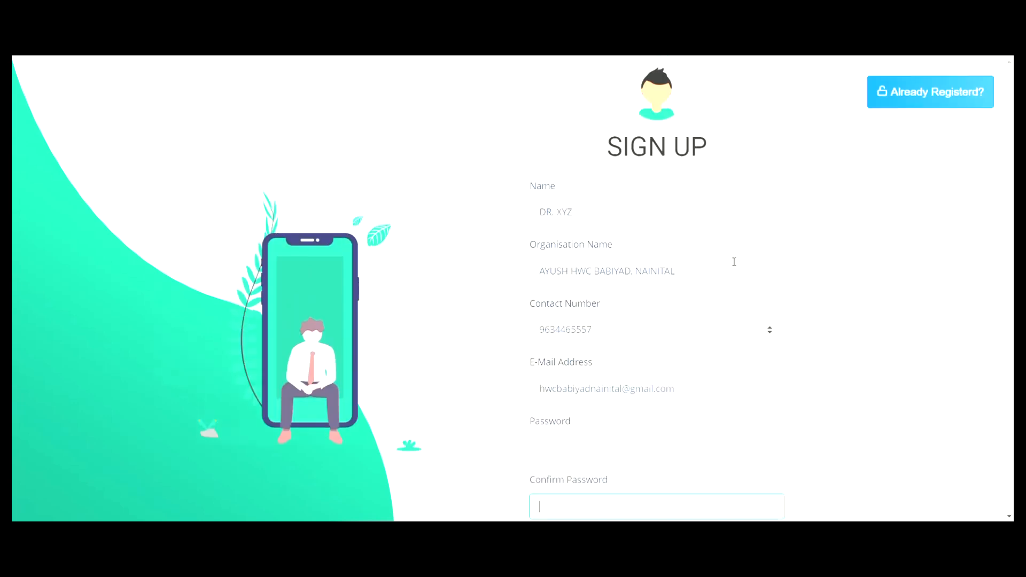
scroll(736, 258, down, 1)
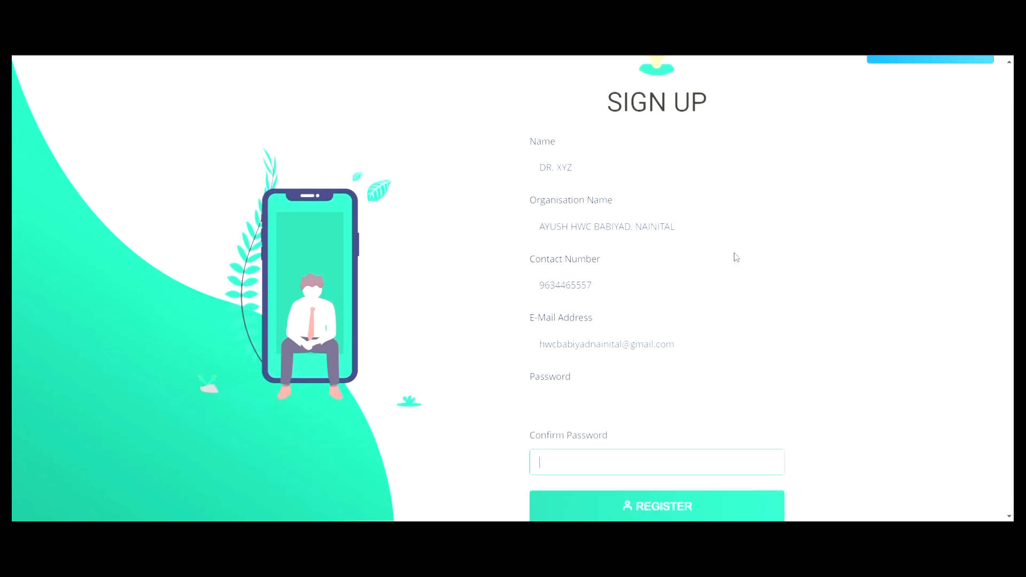
scroll(737, 258, up, 1)
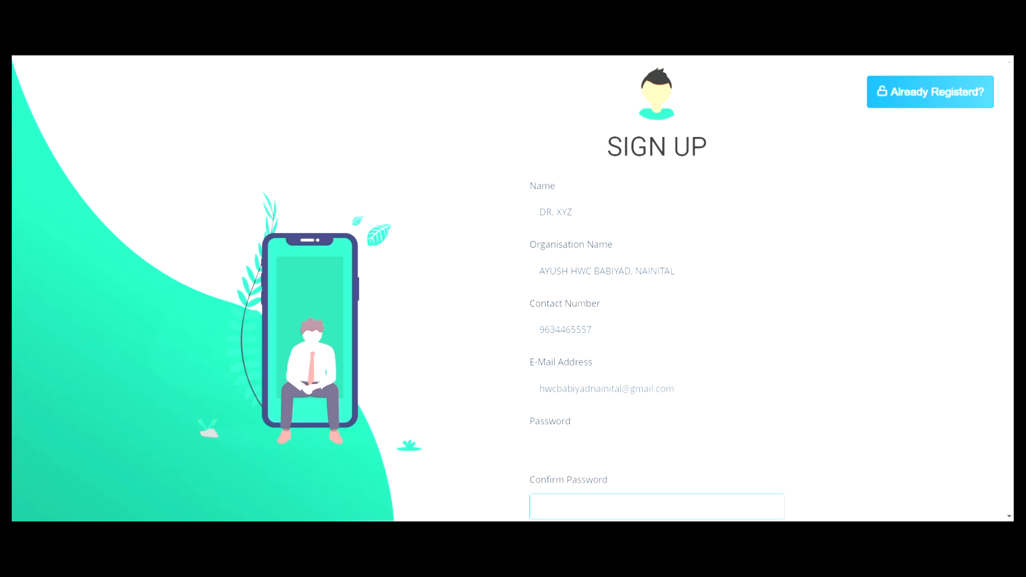
key(BackSpace)
key(BackSpace)
key(BackSpace)
key(BackSpace)
key(BackSpace)
key(BackSpace)
key(BackSpace)
key(BackSpace)
key(BackSpace)
key(BackSpace)
key(BackSpace)
key(BackSpace)
key(BackSpace)
key(BackSpace)
key(BackSpace)
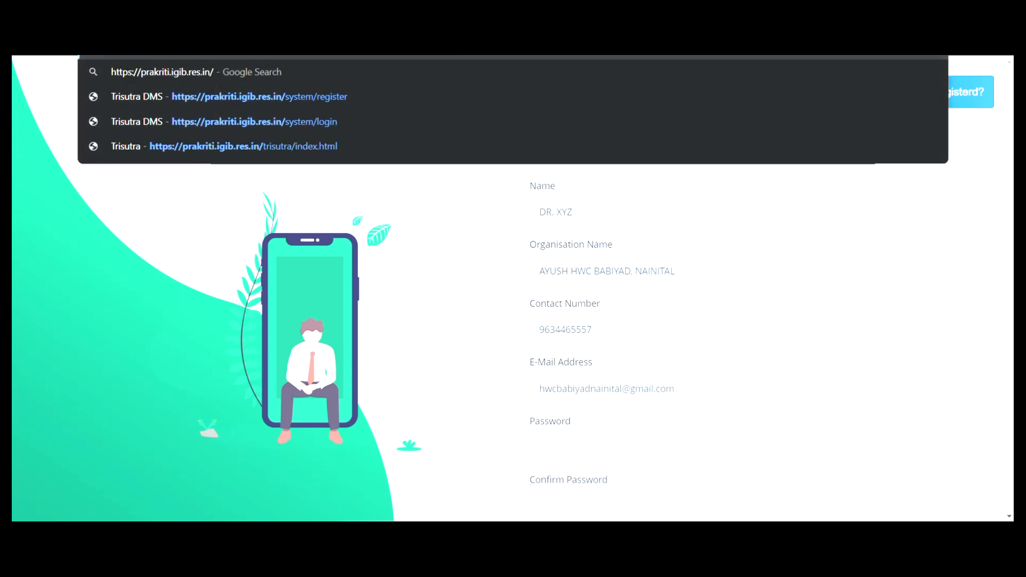
- Load the site, enter the Prakriti DMS login username, and switch to the dashboard window
key(Return)
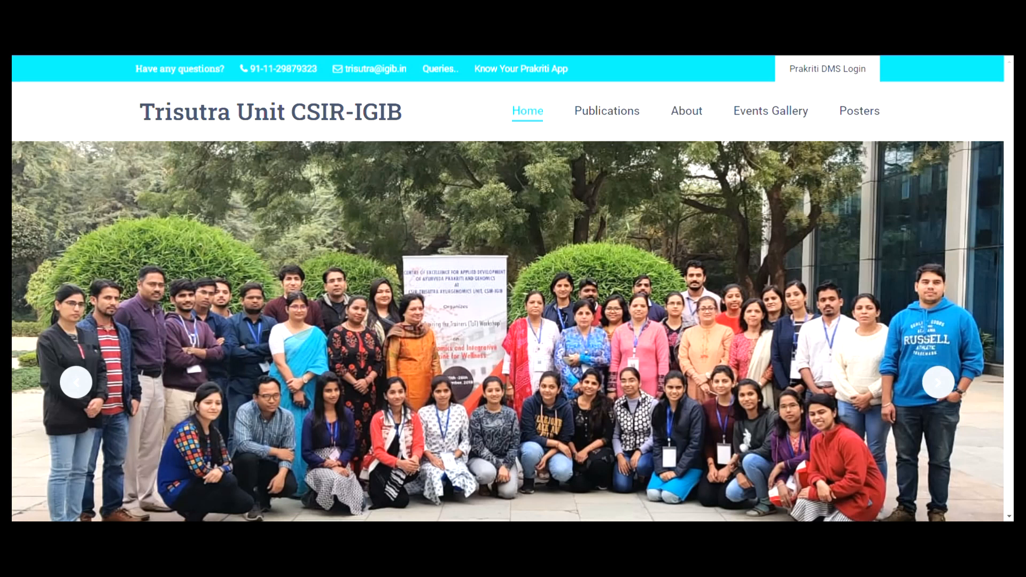
click(813, 69)
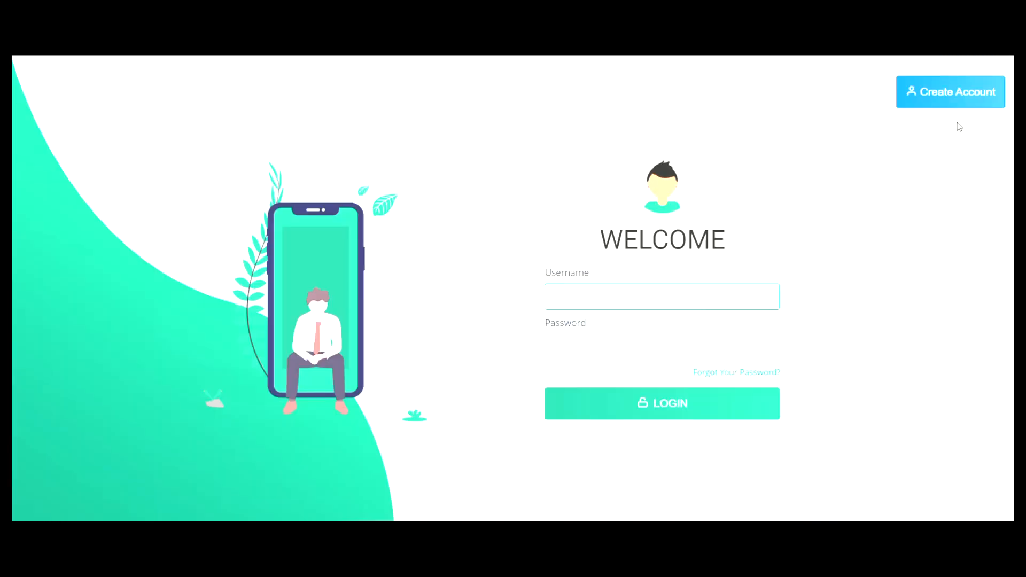
key(Tab)
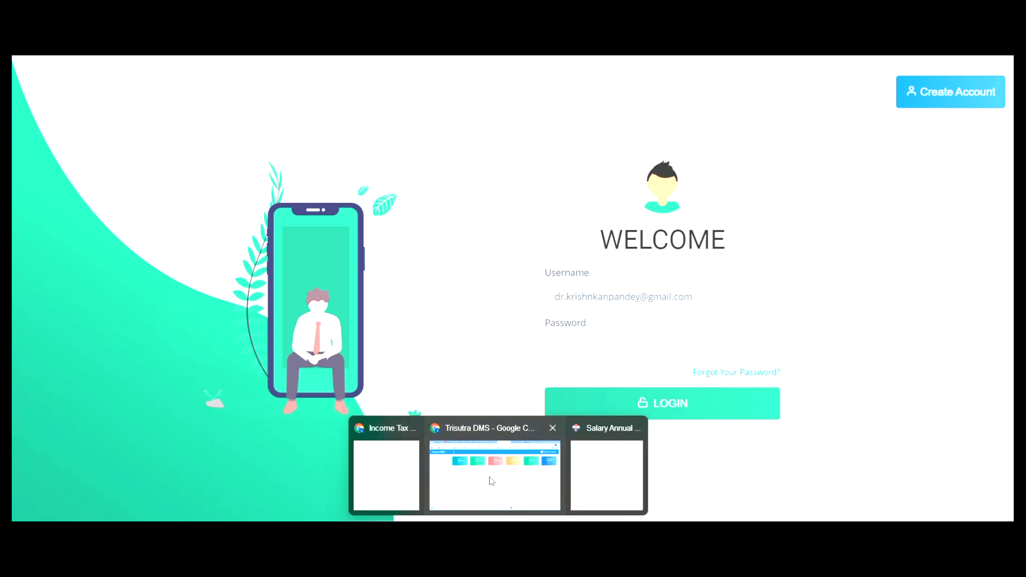
click(489, 477)
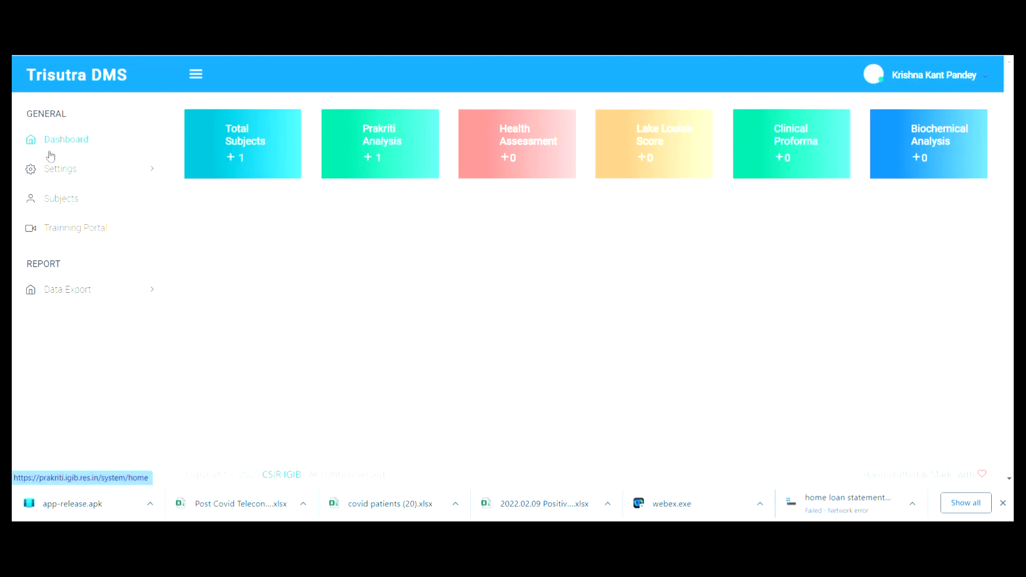
click(117, 171)
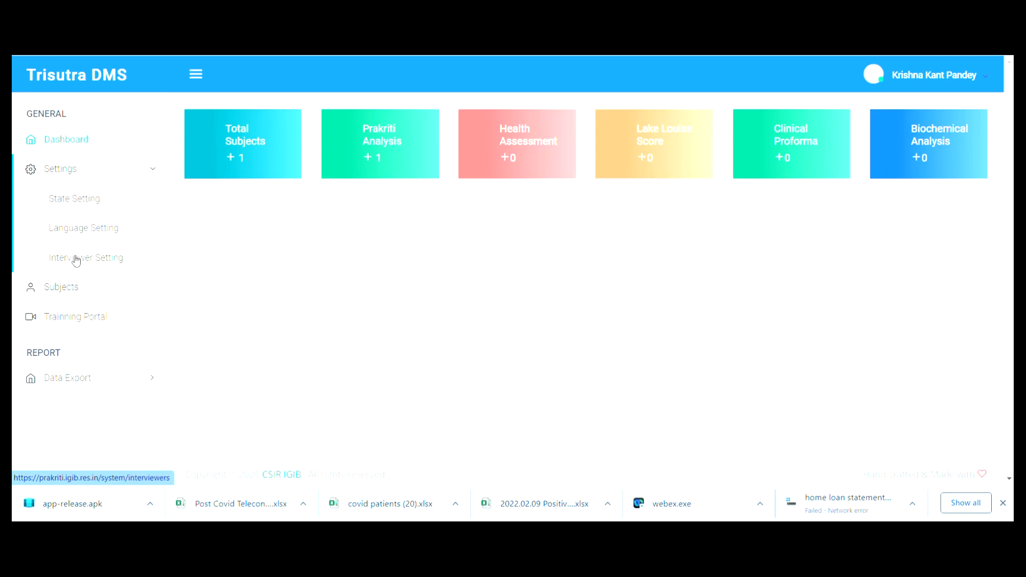
- In Interviewer Setting, draft a new interviewer's name, then close the form without saving
click(102, 263)
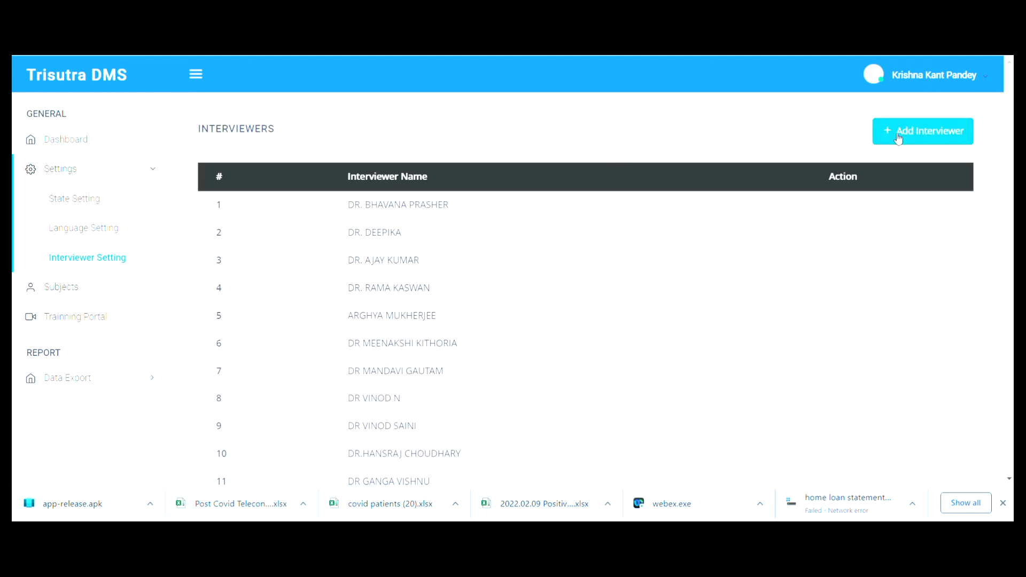
click(912, 131)
click(527, 162)
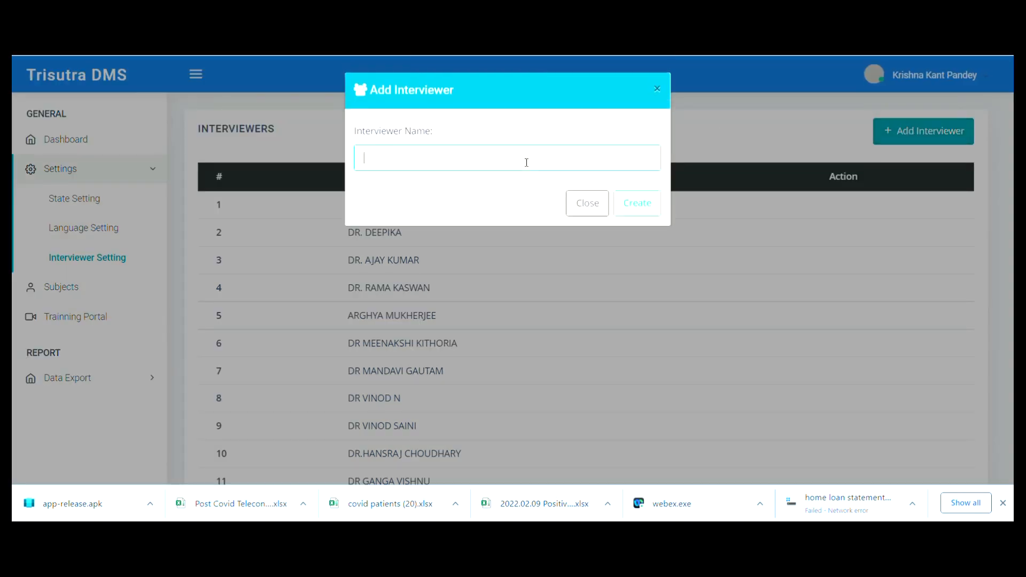
text(Dr. XYZ)
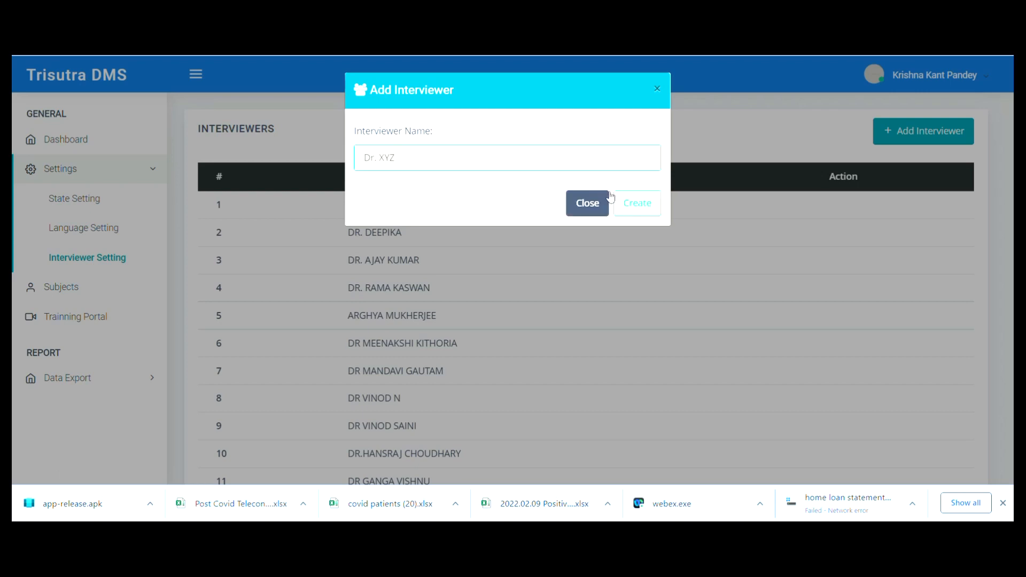
click(582, 204)
- Scroll through the interviewer list and search it for an interviewer's name
scroll(427, 340, down, 20)
scroll(427, 340, down, 7)
scroll(427, 340, up, 6)
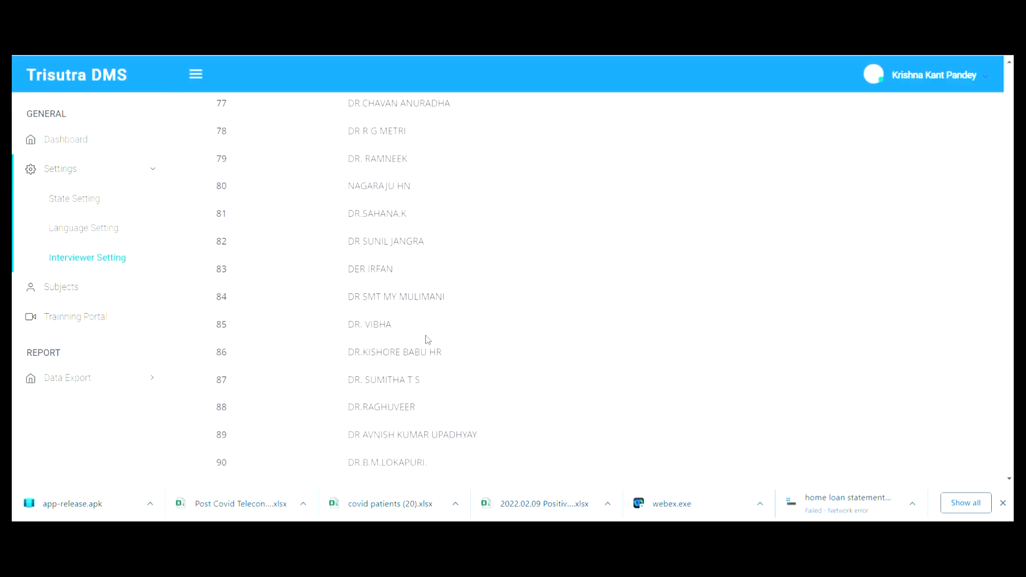
scroll(427, 340, up, 7)
scroll(428, 339, down, 10)
scroll(427, 340, down, 7)
scroll(427, 340, up, 20)
scroll(398, 226, up, 17)
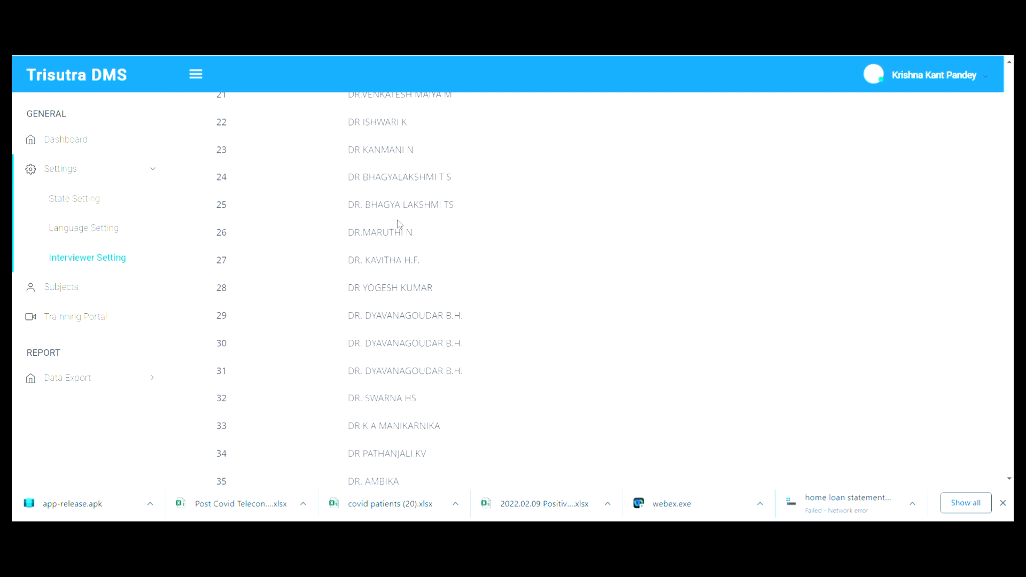
scroll(392, 397, down, 5)
scroll(392, 398, down, 3)
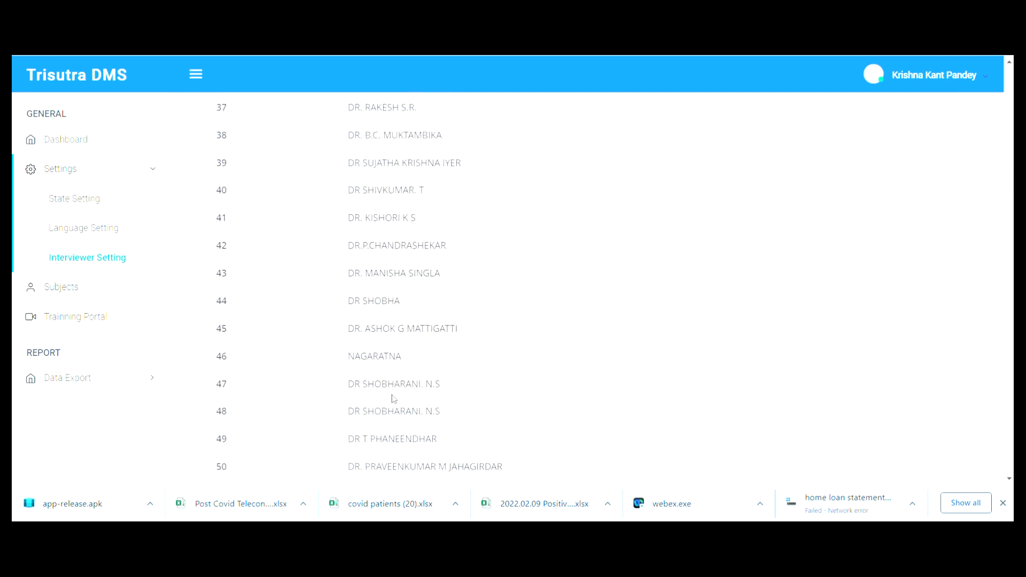
scroll(393, 394, up, 4)
scroll(393, 394, up, 12)
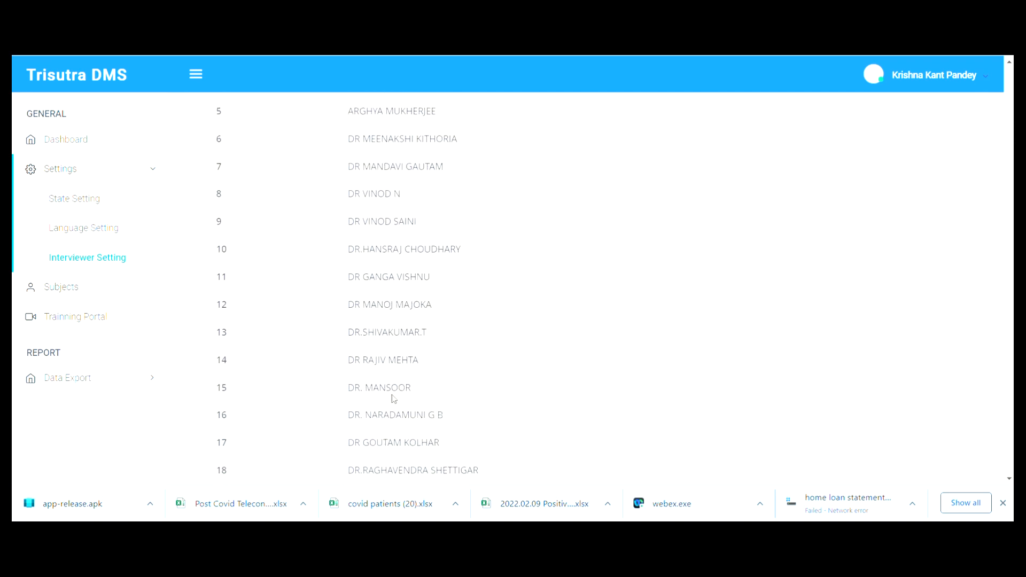
key(ctrl+f)
text(krishna)
key(Return)
key(Return)
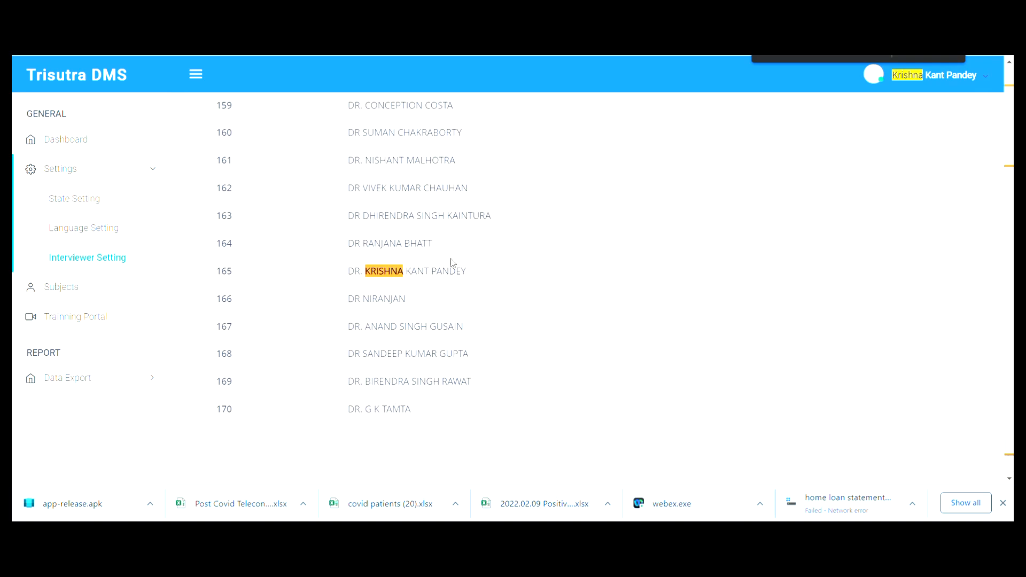
scroll(372, 264, up, 15)
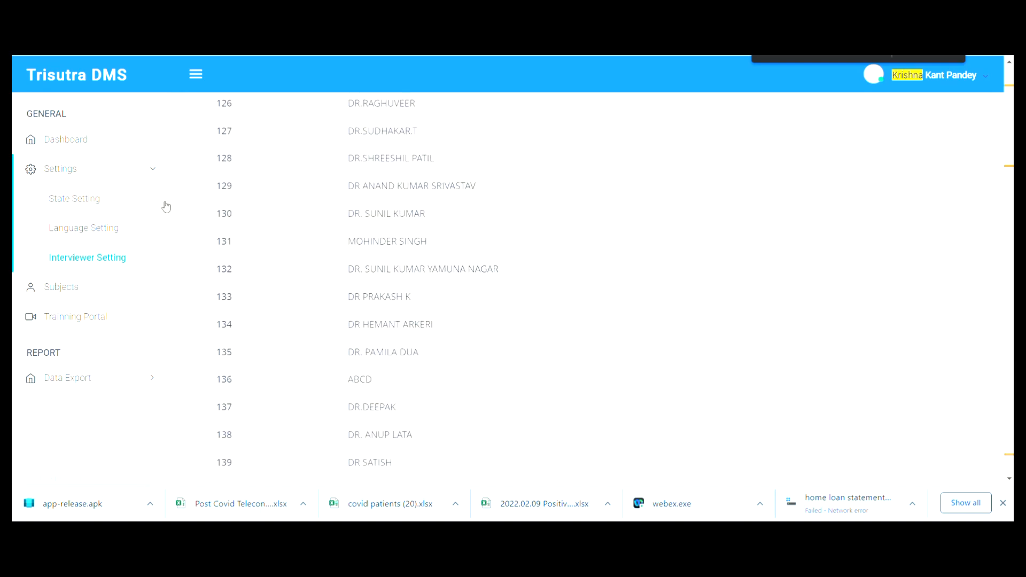
- Collapse Settings, close the page search, and return to the Dashboard
click(160, 179)
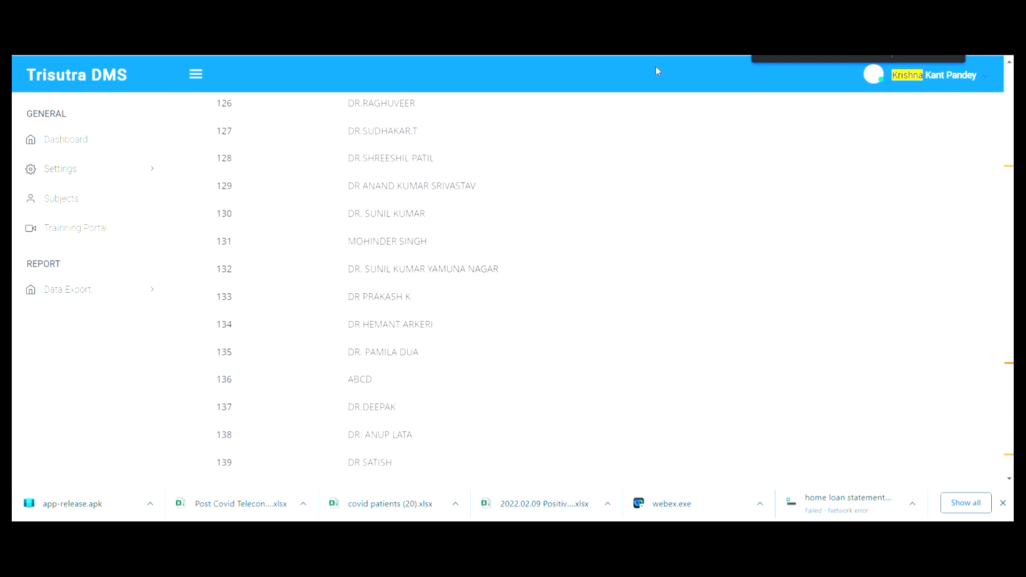
key(Escape)
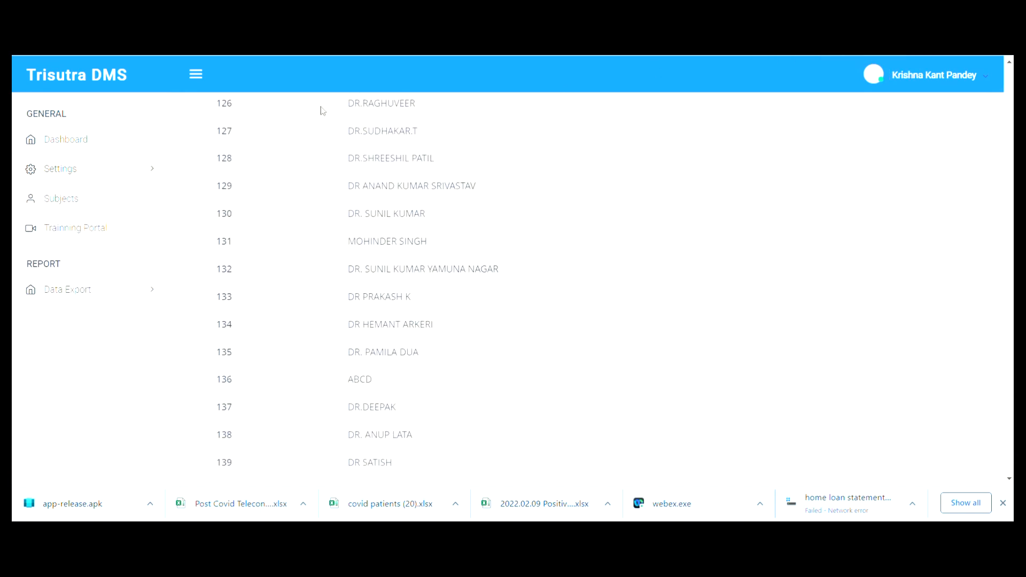
click(76, 140)
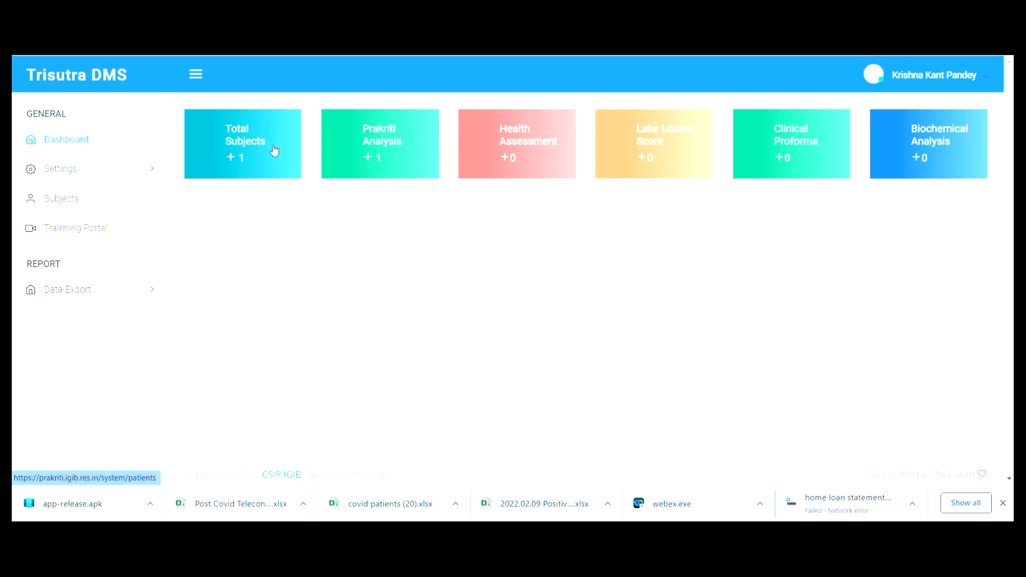
- Open the Total Subjects list, start a new subject, and bring up the Word centre-ID table
click(246, 138)
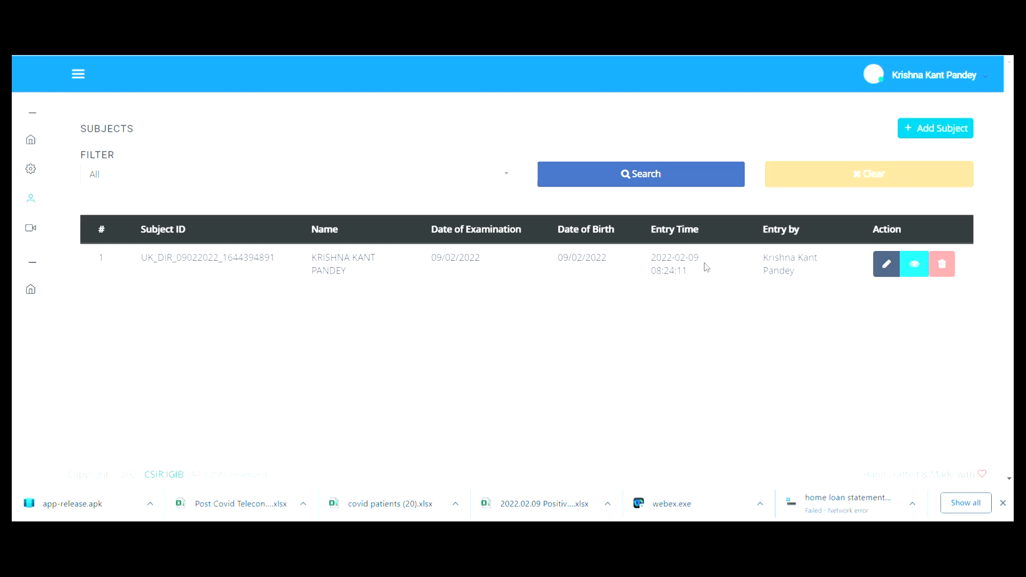
click(937, 131)
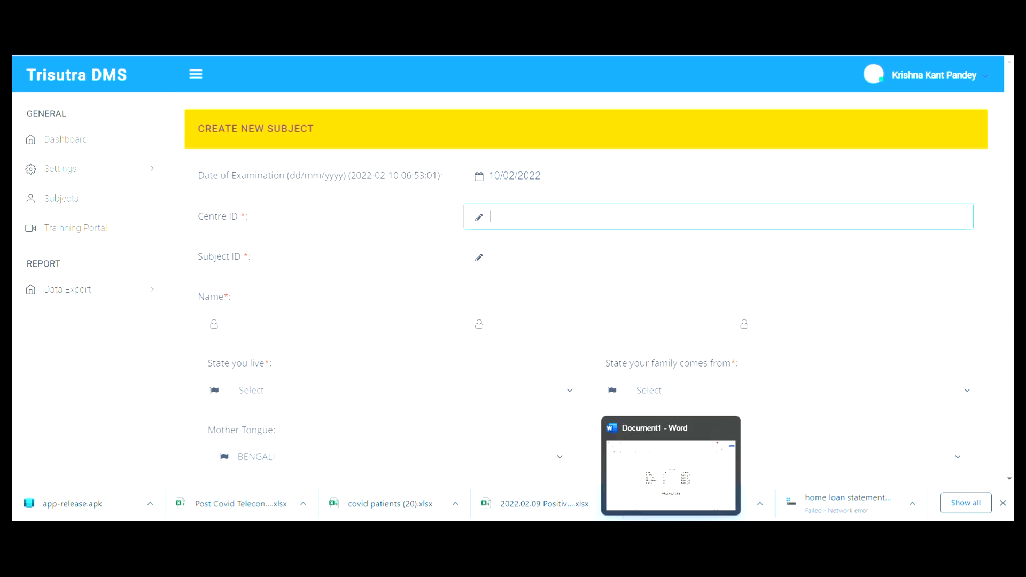
click(671, 534)
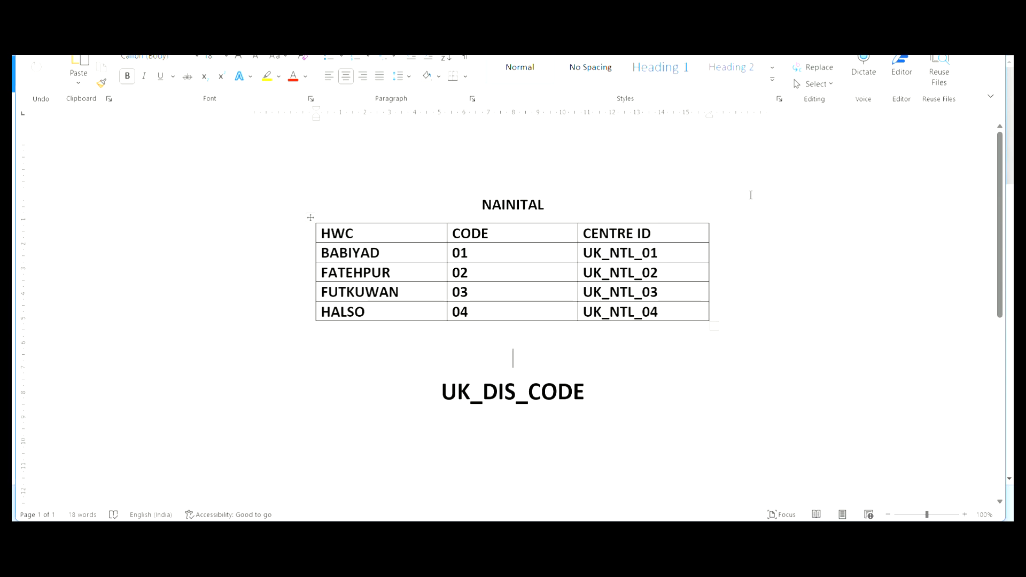
- Enter centre ID UK_NTL_01 and the subject's first name
click(946, 7)
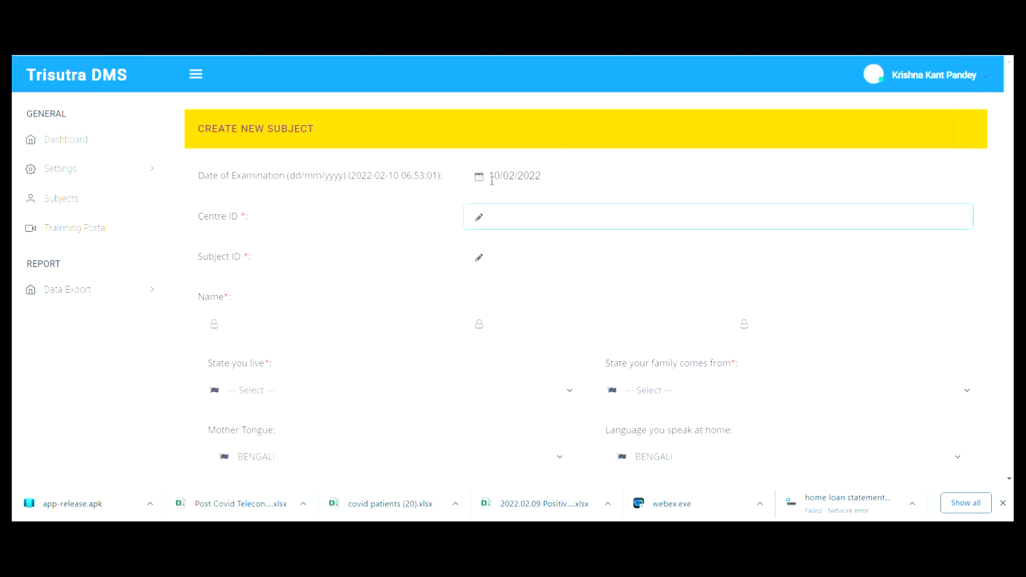
text(UK_NTL_01)
key(Tab)
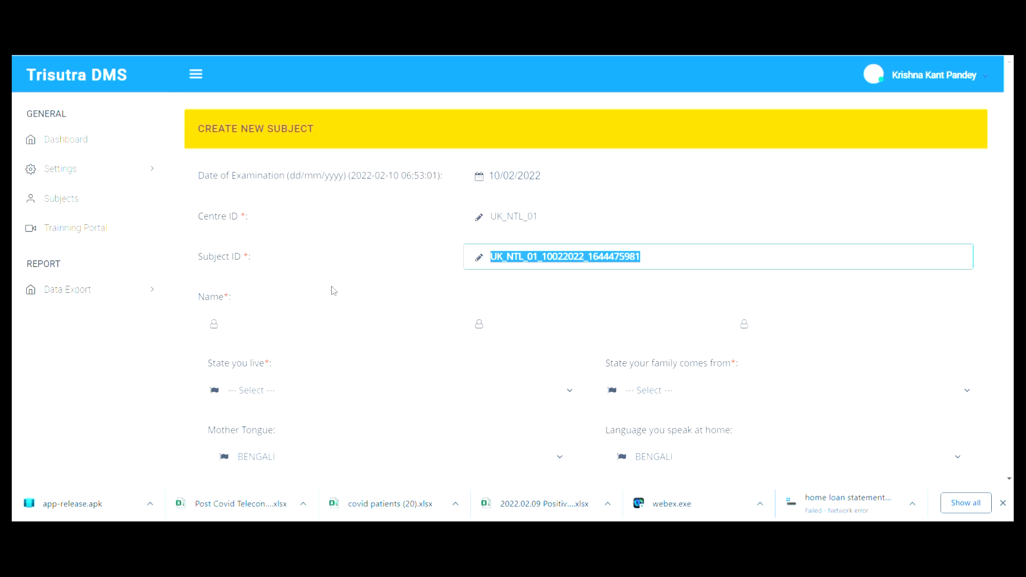
click(299, 317)
key(Tab)
key(Tab)
- Set both the state of residence and the family's home state to Uttarakhand
click(267, 396)
key(u)
key(u)
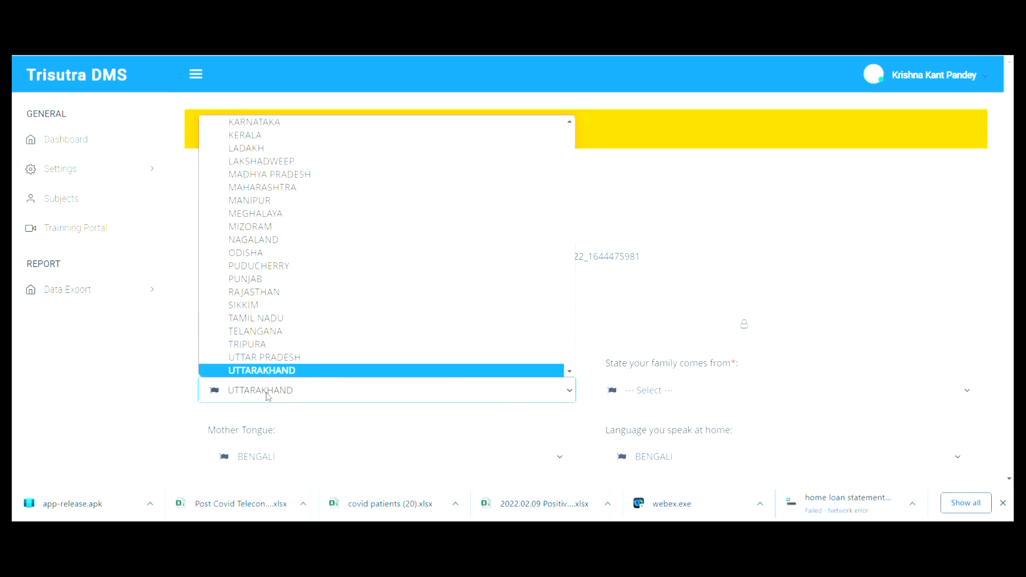
key(Return)
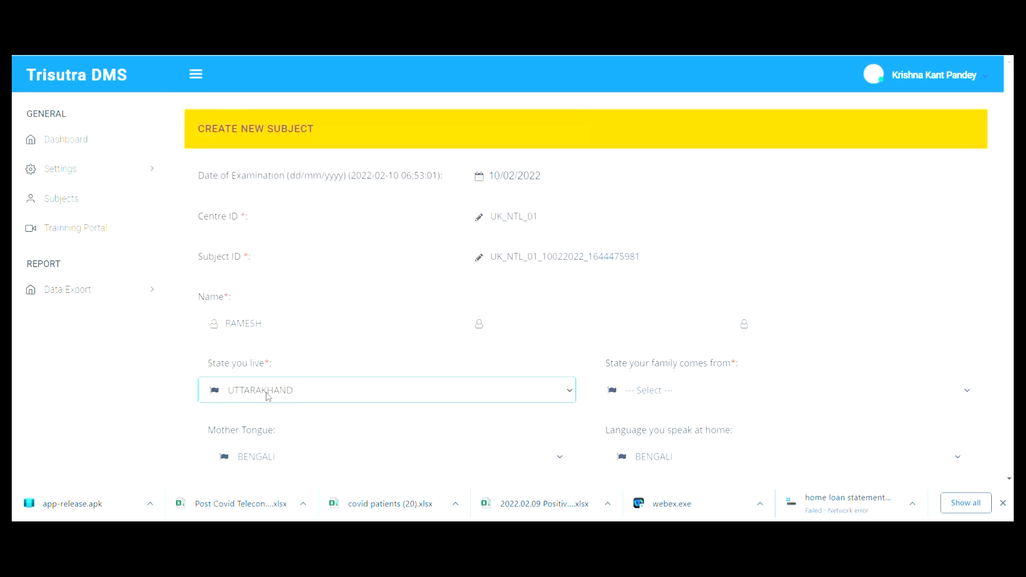
click(698, 386)
scroll(695, 358, down, 5)
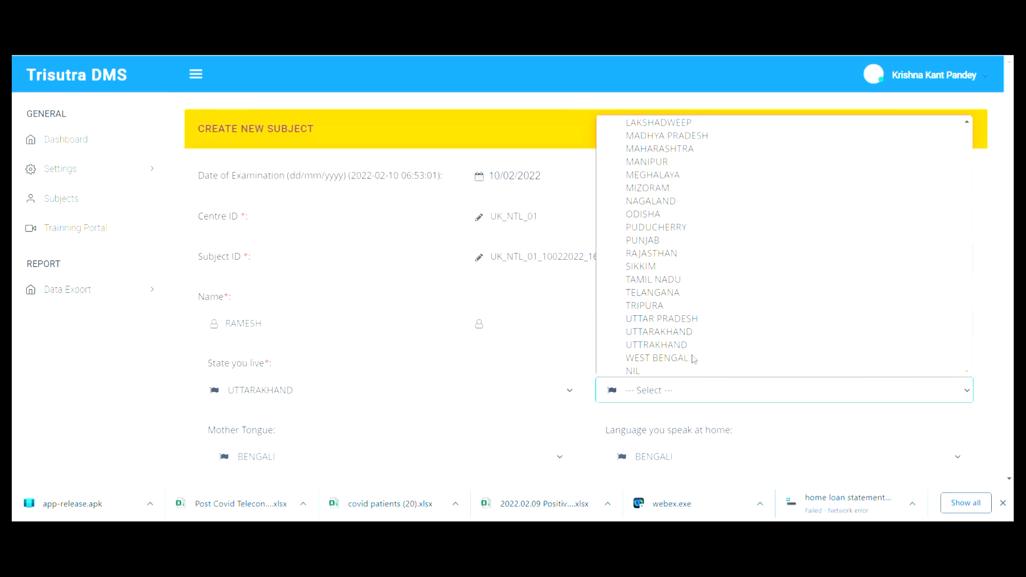
click(694, 345)
scroll(500, 395, down, 3)
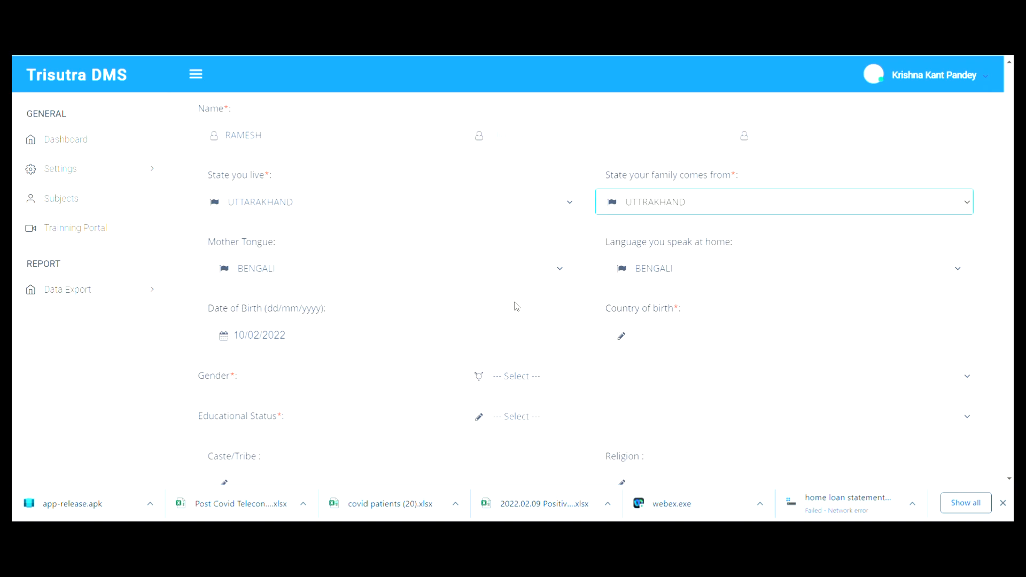
- Set country of birth INDIA, gender MALE and educational status Graduate
click(689, 327)
text(INDIA)
key(Tab)
key(m)
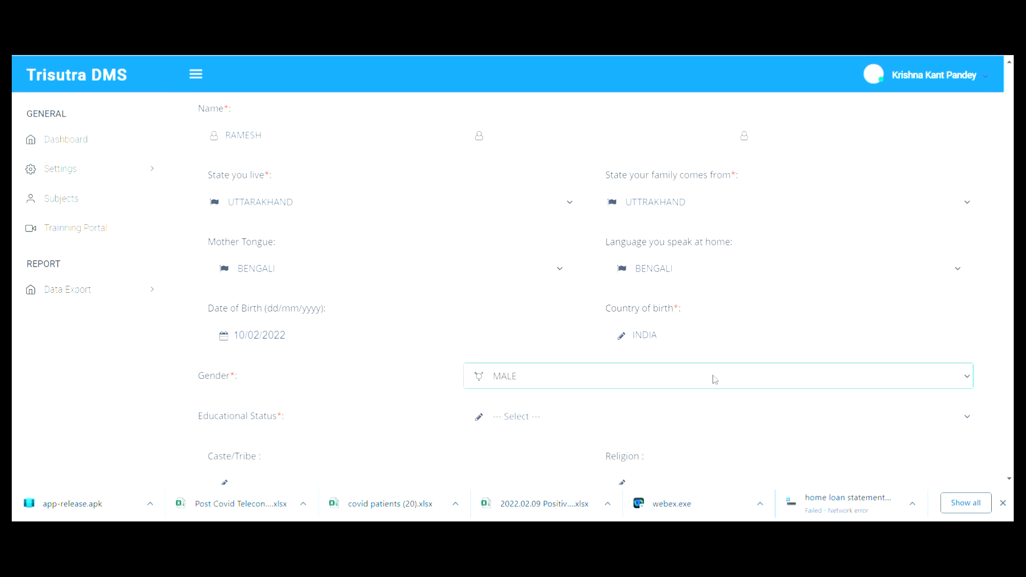
click(544, 427)
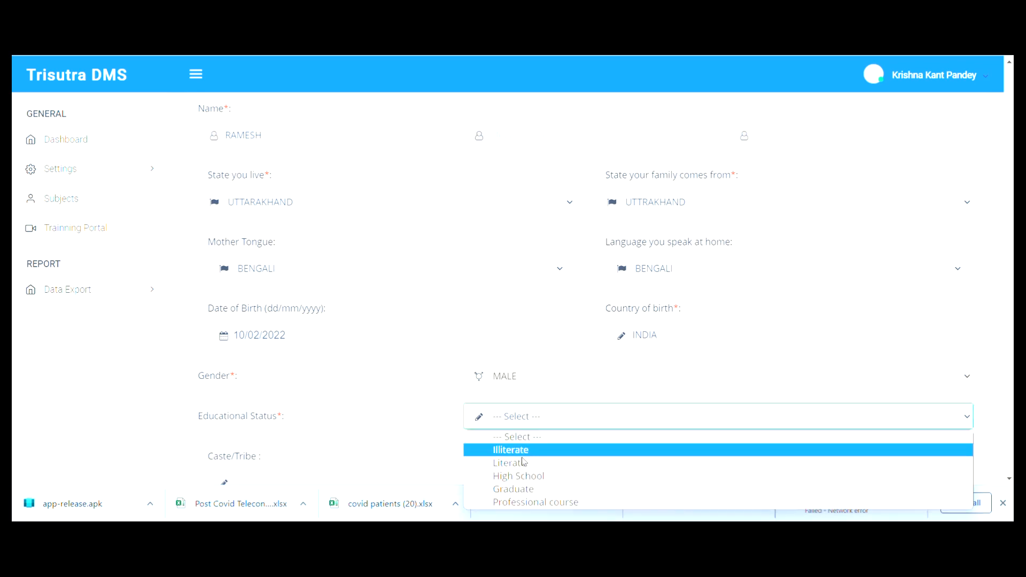
click(521, 490)
scroll(385, 396, down, 3)
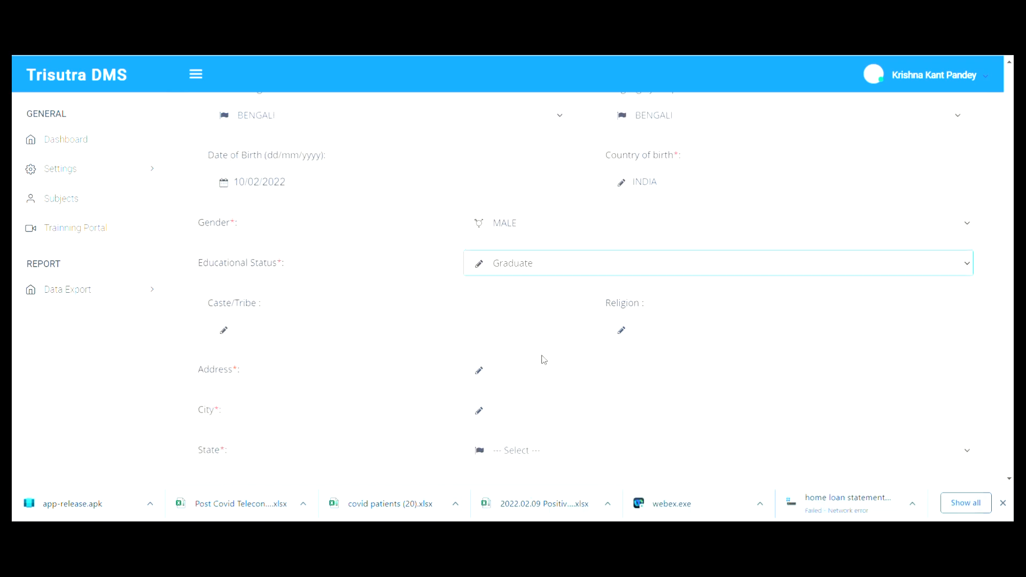
scroll(290, 221, down, 3)
- Enter the subject's Nainital address with address state UTTARAKHAND
click(534, 229)
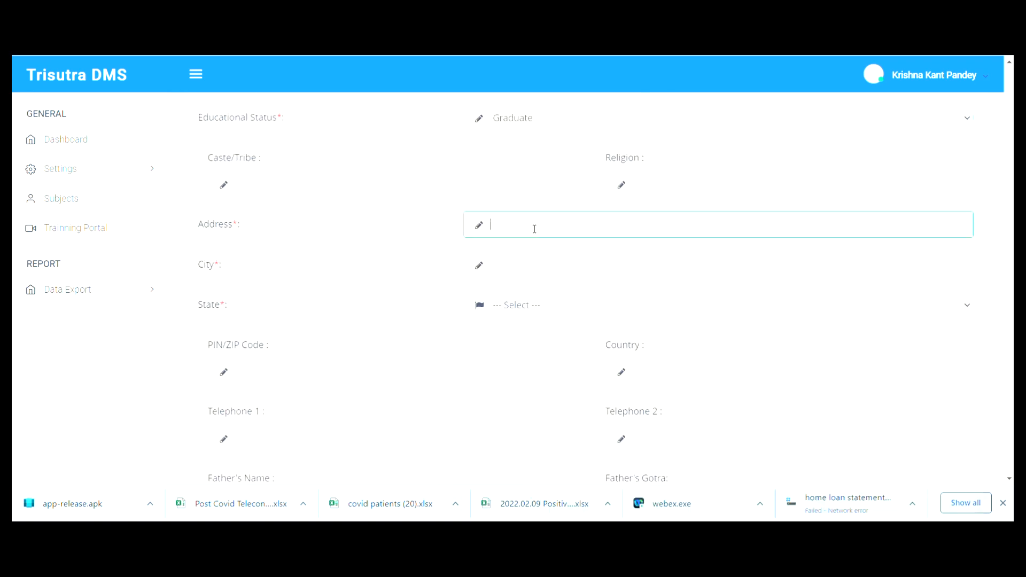
text(BABIYAD, NATINITA)
key(BackSpace)
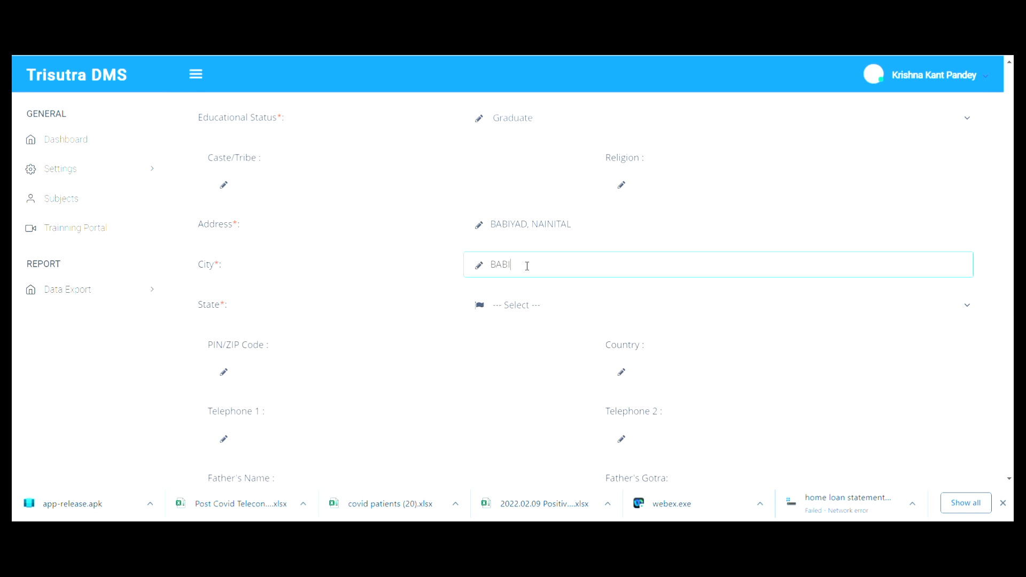
click(587, 319)
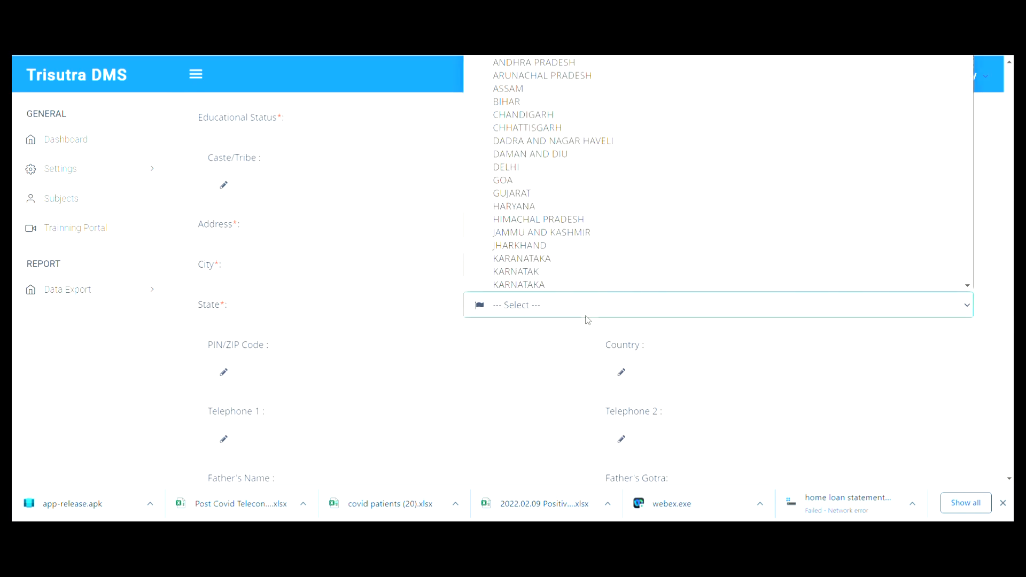
key(u)
key(Down)
key(Return)
scroll(479, 357, down, 3)
scroll(440, 408, down, 8)
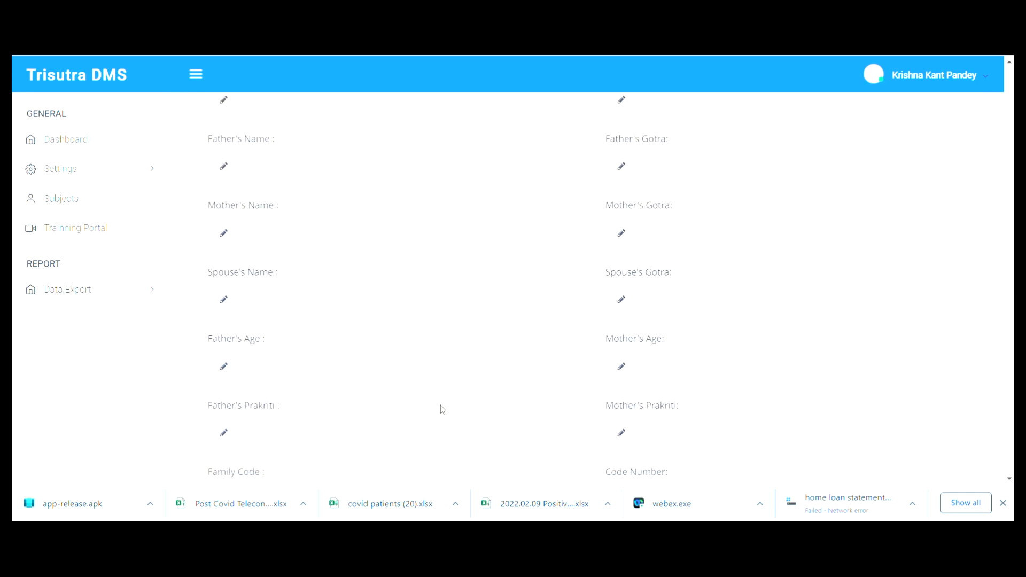
- Enter age 45, add the missing part of the name, and submit the subject
click(543, 351)
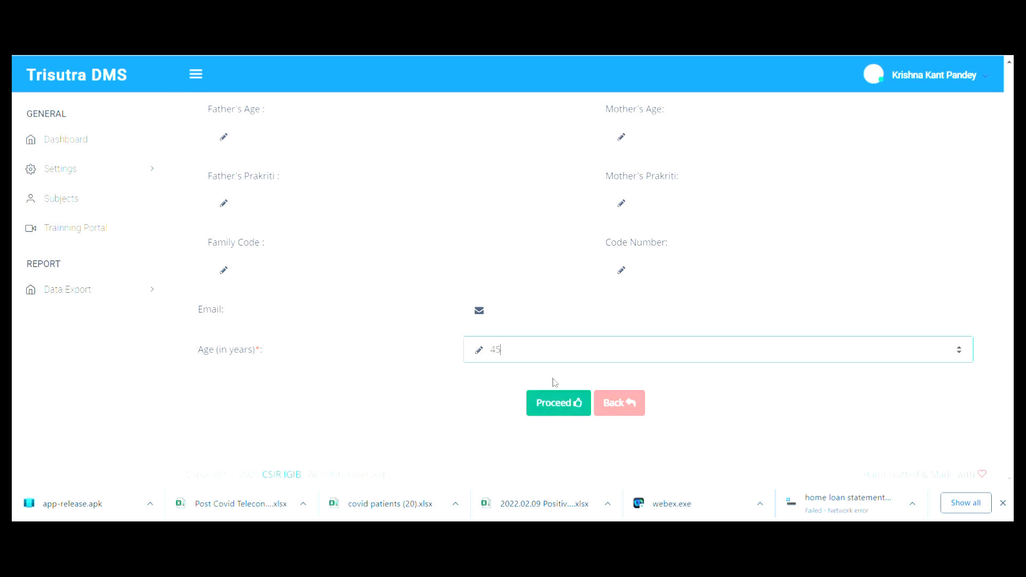
click(572, 413)
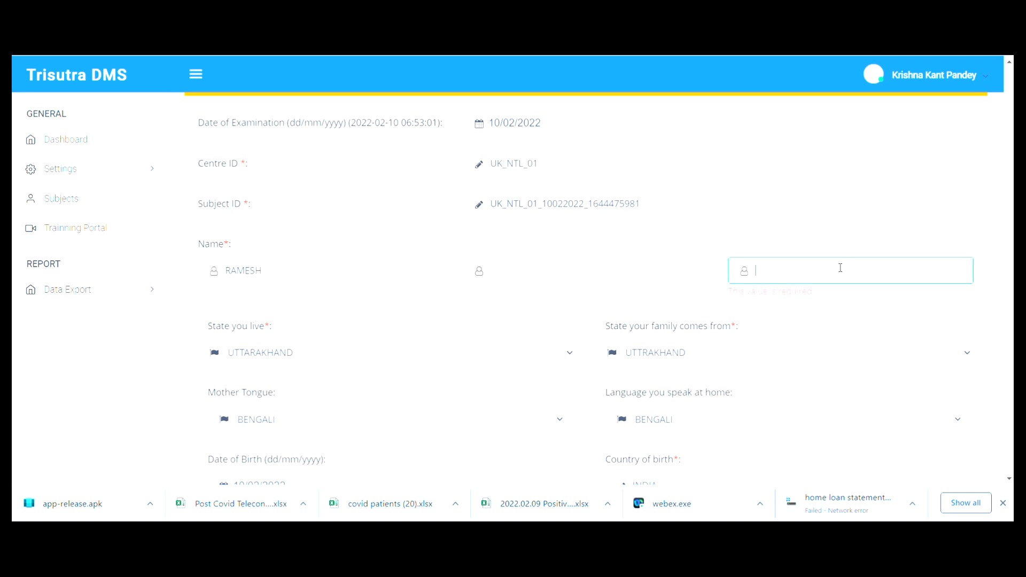
scroll(840, 268, down, 12)
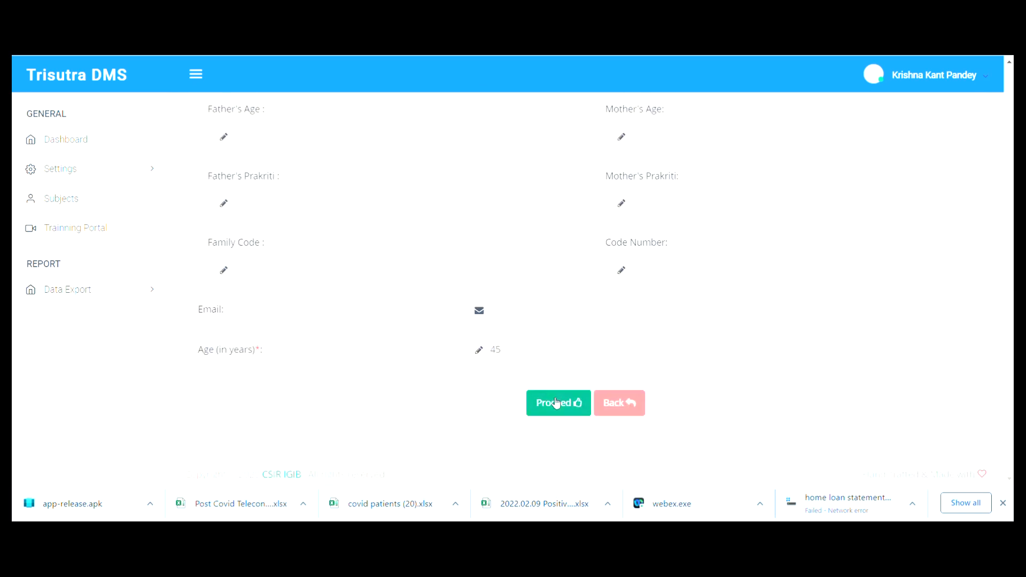
click(555, 402)
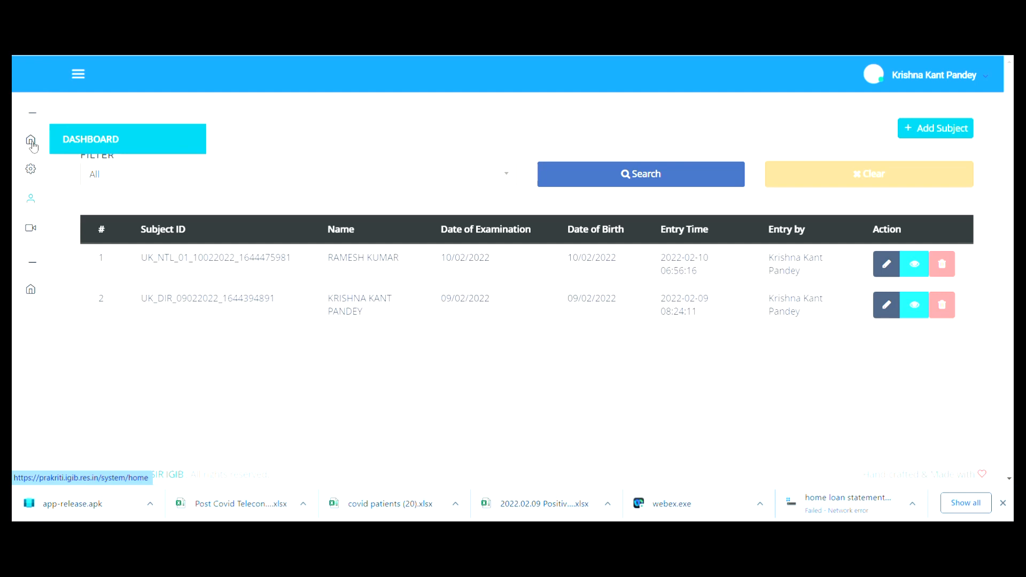
- Check the Dashboard's Total Subjects count, then open the Subjects list
click(82, 141)
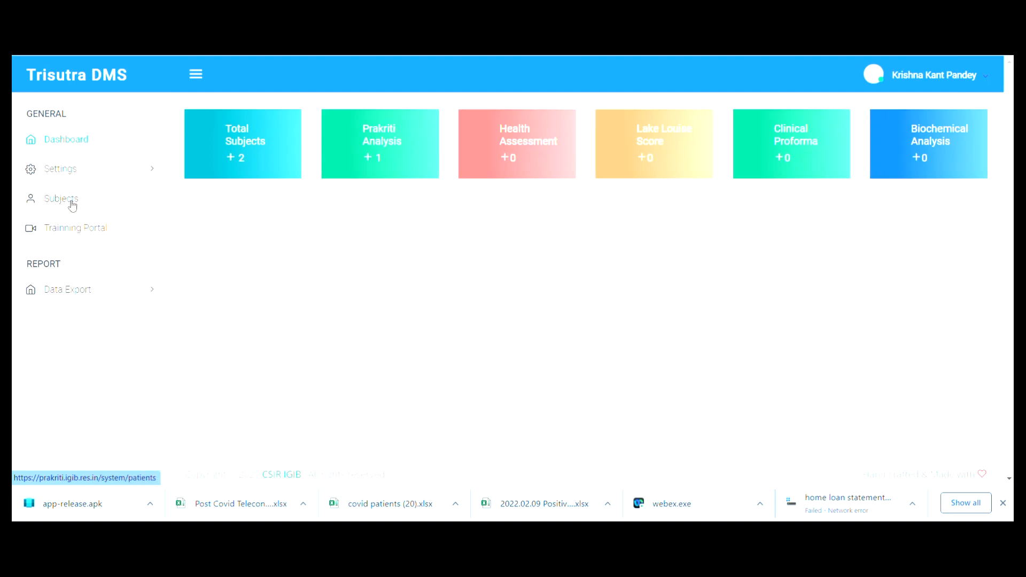
click(69, 202)
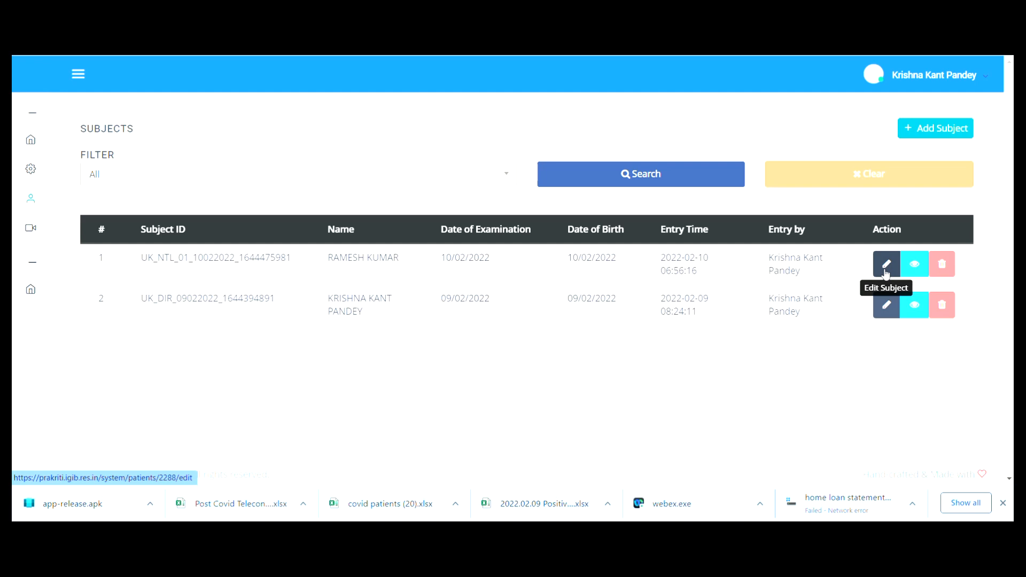
- Open the new subject's details and go to its Prakriti Analysis Questionnaire
click(922, 265)
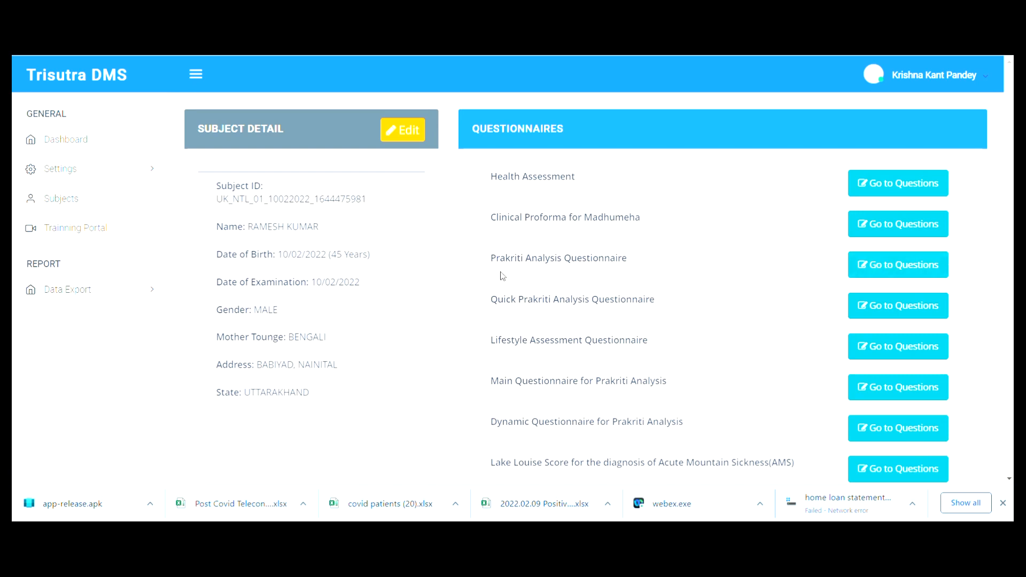
click(892, 272)
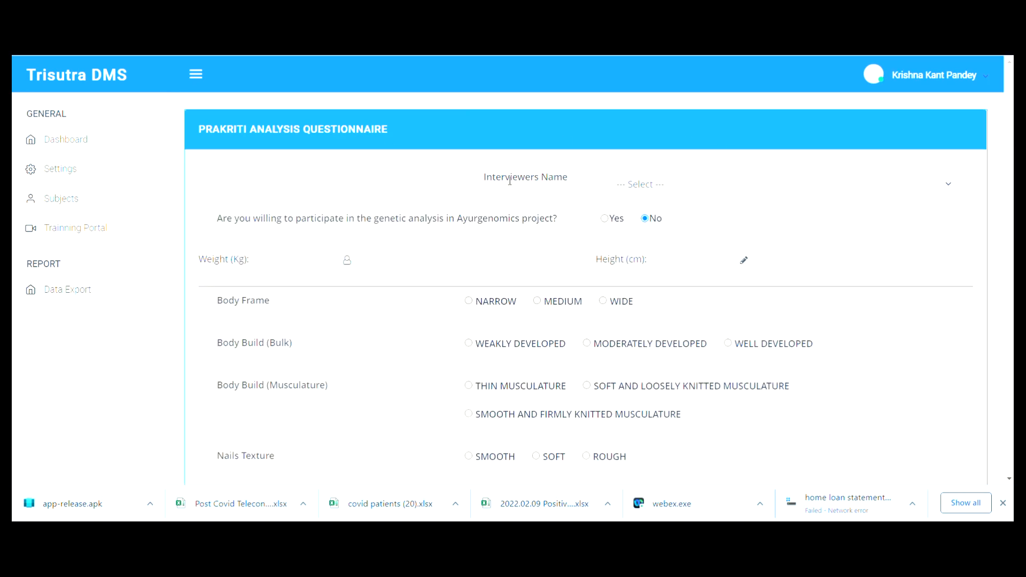
- Choose the interviewer from the Interviewers Name dropdown
click(683, 188)
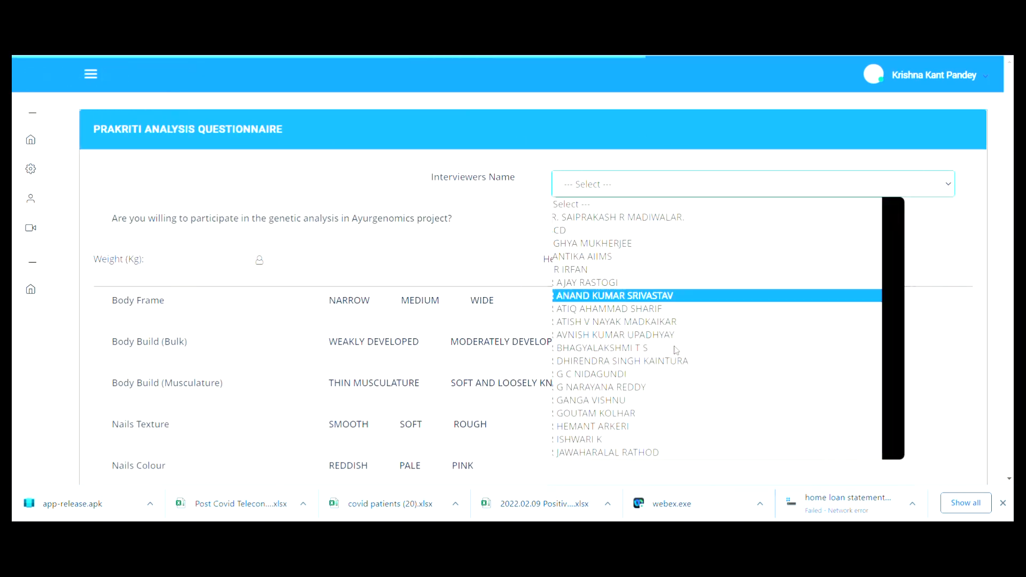
scroll(676, 350, down, 5)
scroll(676, 350, down, 10)
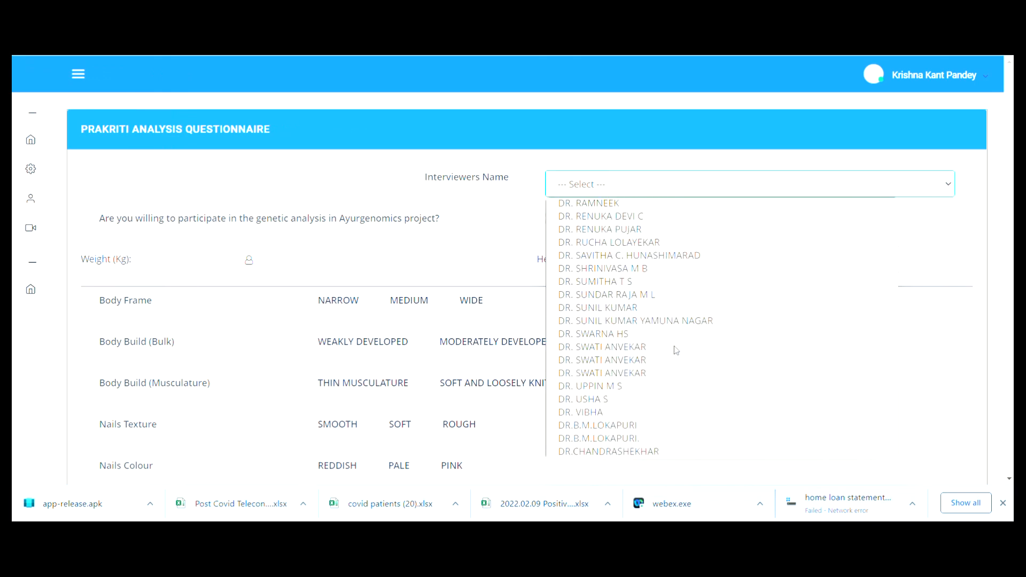
scroll(676, 350, up, 3)
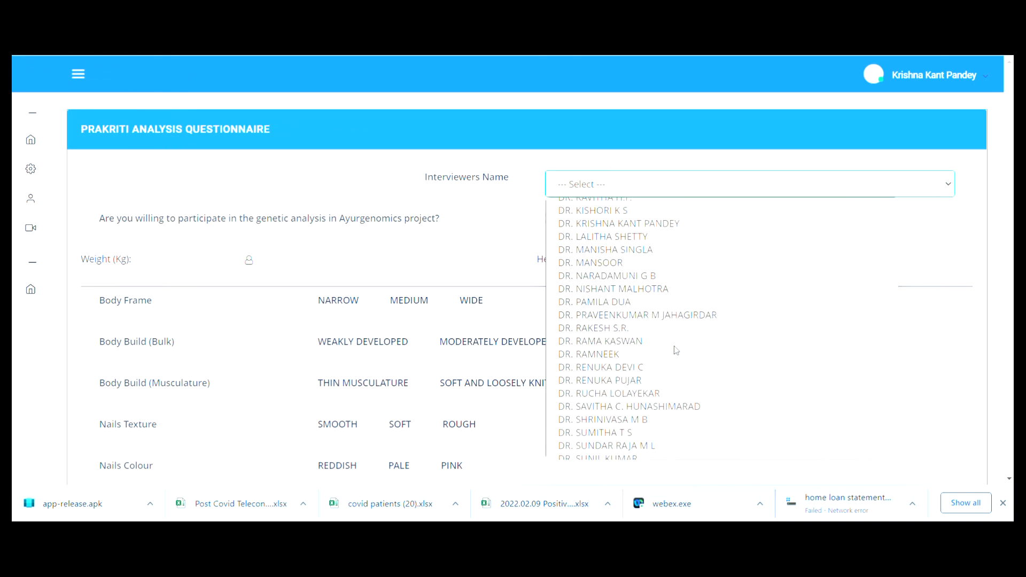
click(624, 224)
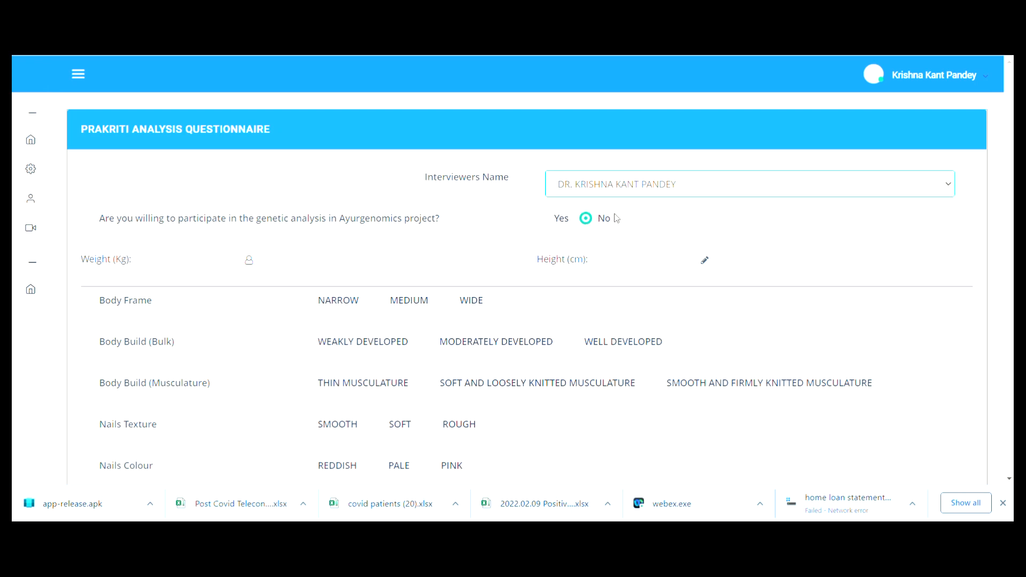
- Enter weight 70 kg and the height, mark thirst INFREQUENT, and save the data
click(410, 259)
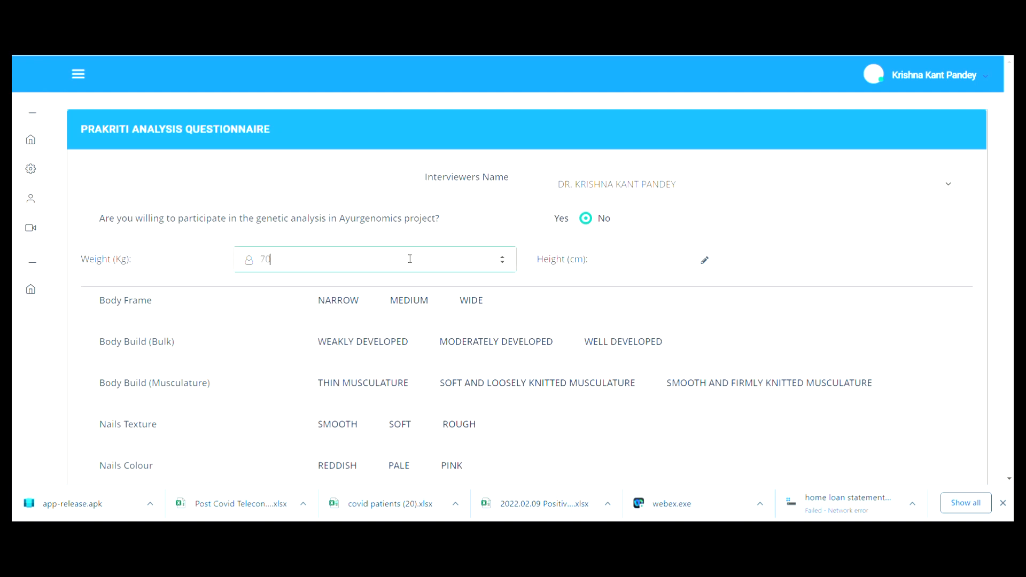
key(Tab)
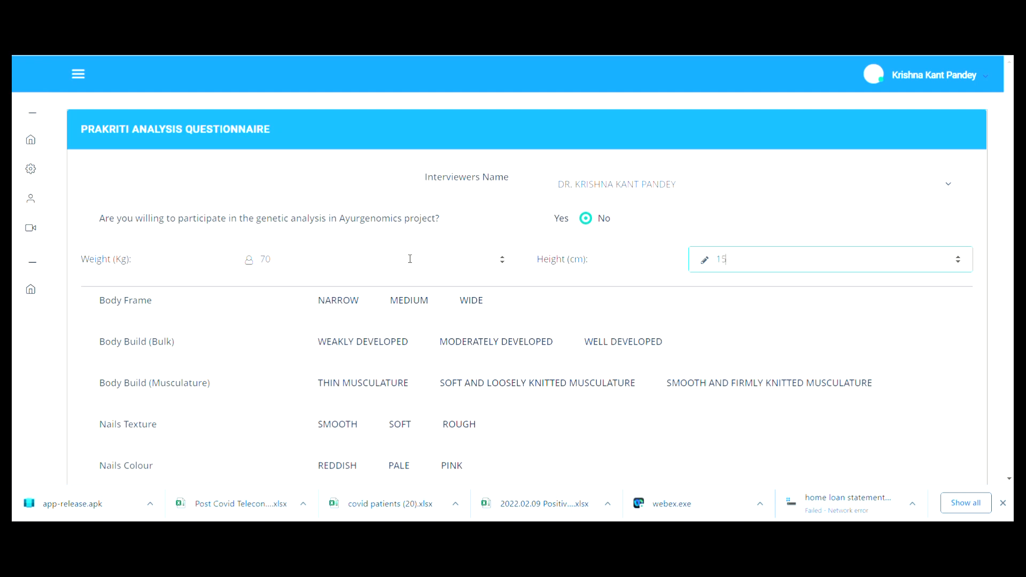
scroll(342, 346, down, 17)
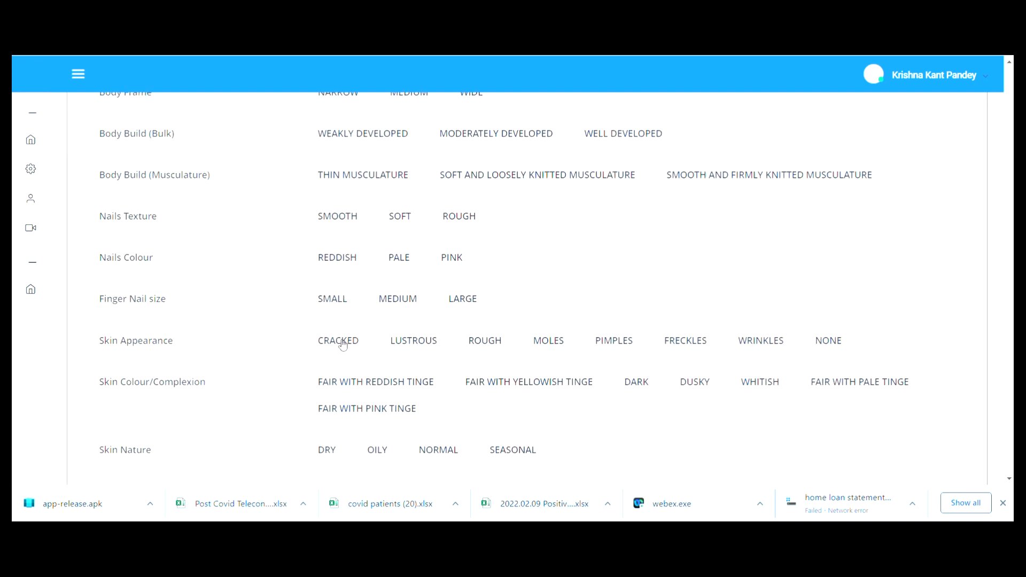
click(303, 235)
click(380, 235)
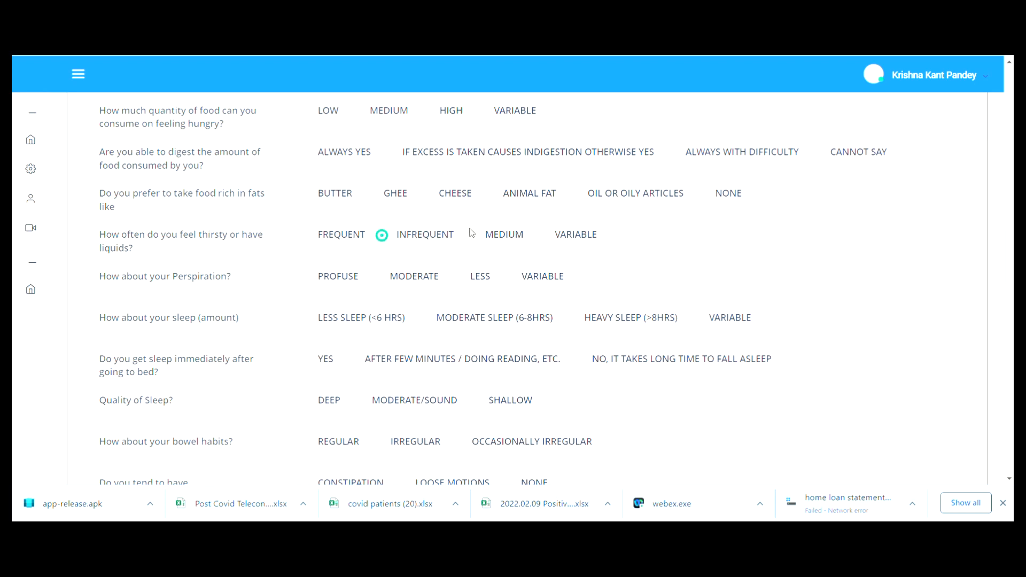
scroll(441, 330, down, 20)
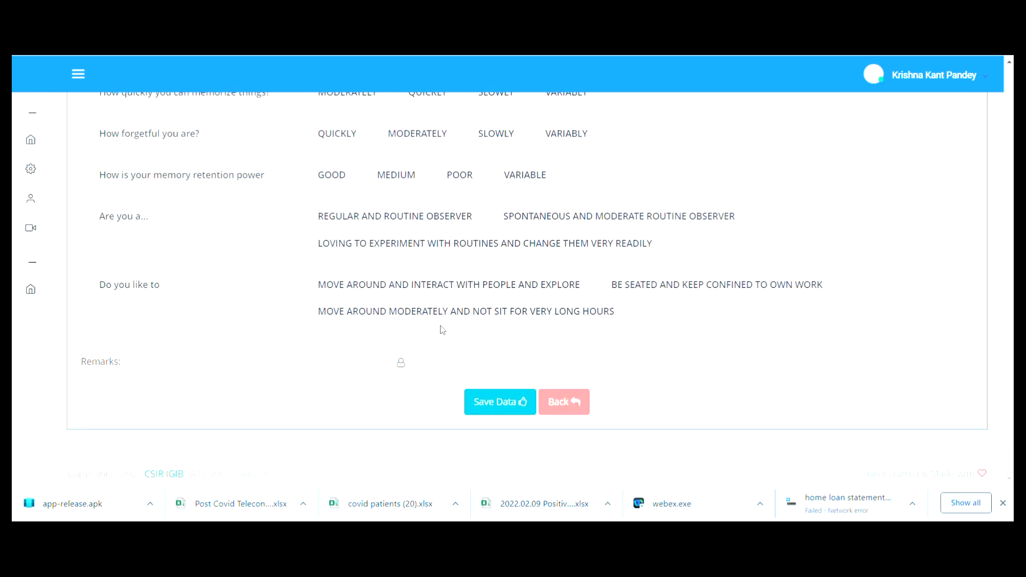
click(505, 404)
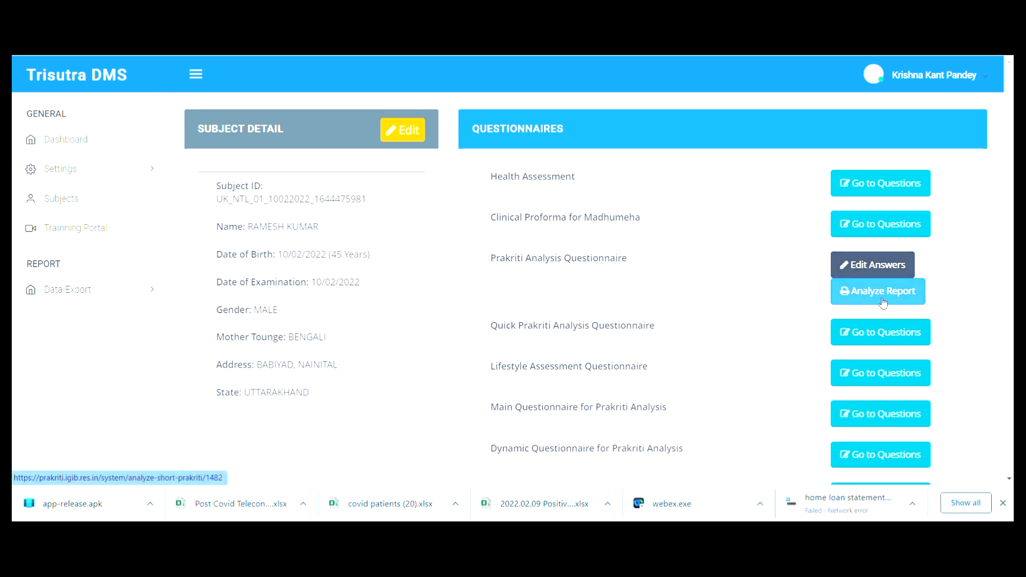
- Review the new subject's Prakriti report (BMI 31.11, Kapha 1, Pitta 0, Vata 0), then return to the dashboard
click(909, 300)
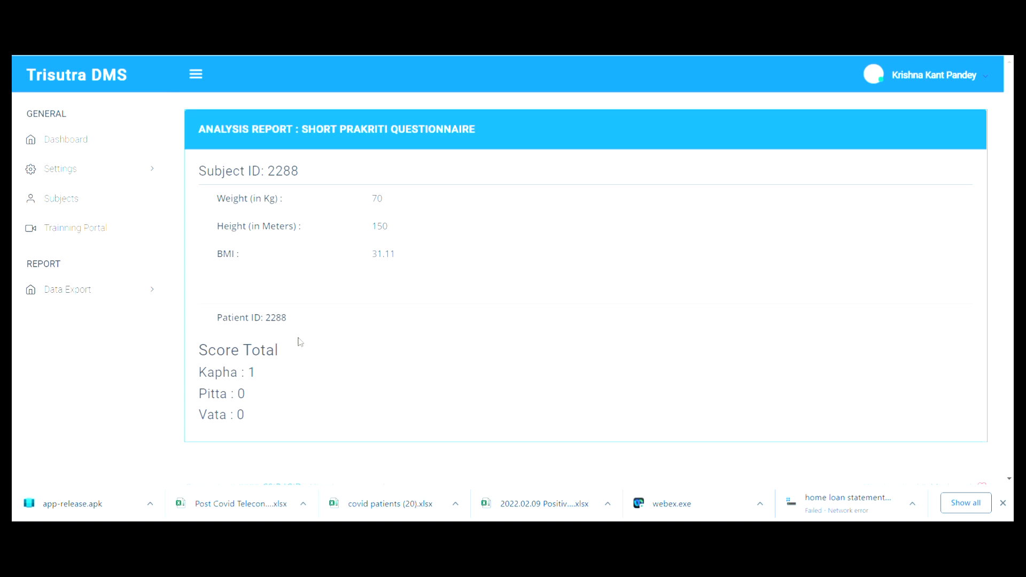
click(66, 148)
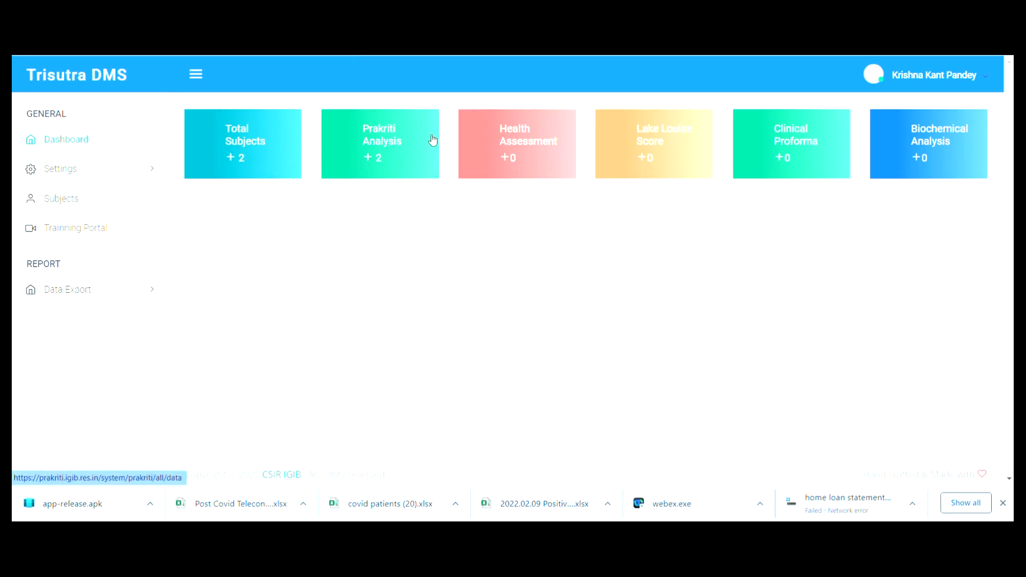
- Review the Prakriti Analysis data table for both subjects, then go to the Subjects list
click(409, 137)
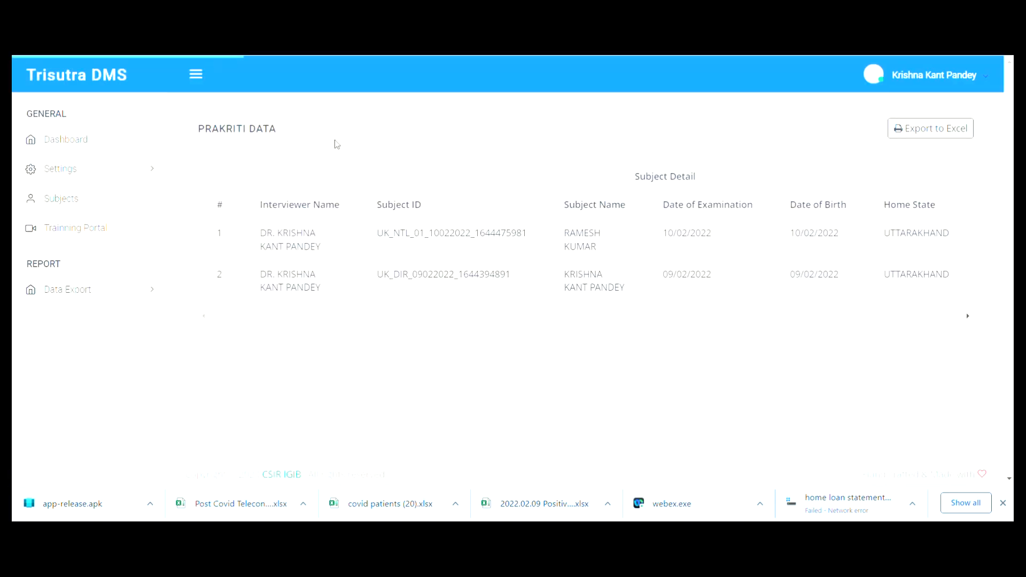
click(47, 135)
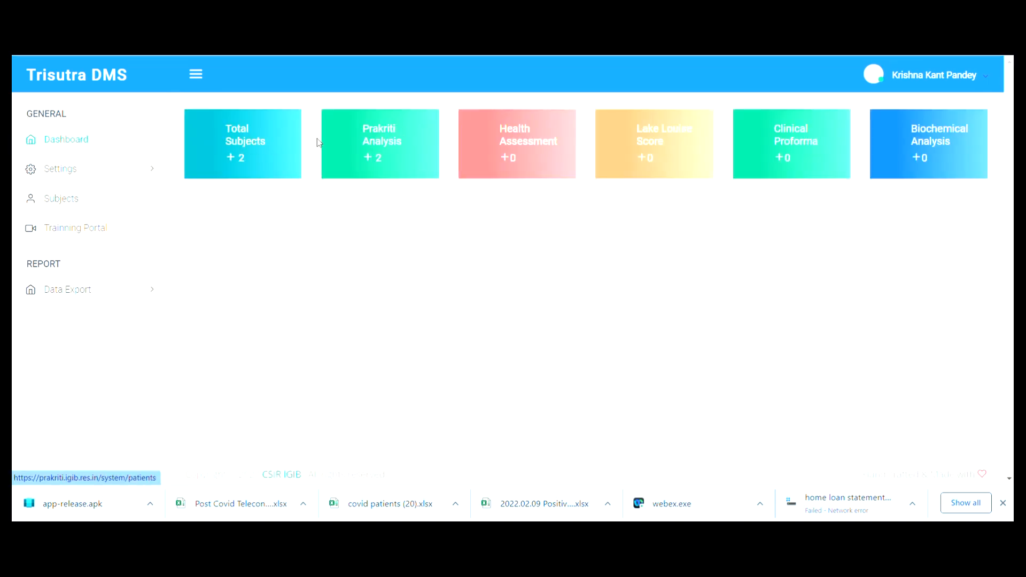
click(383, 156)
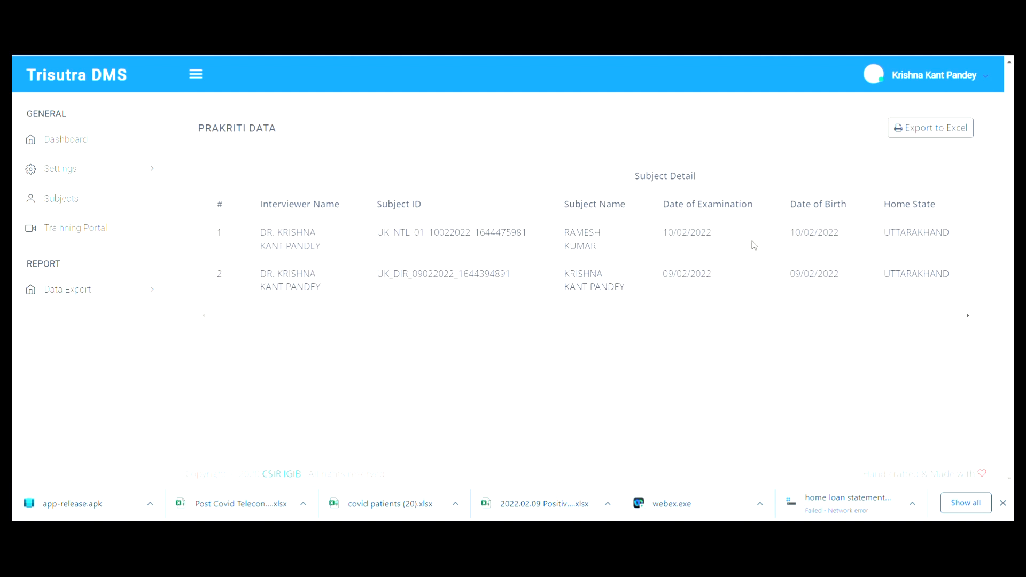
scroll(713, 283, right, 10)
scroll(715, 285, left, 10)
click(81, 198)
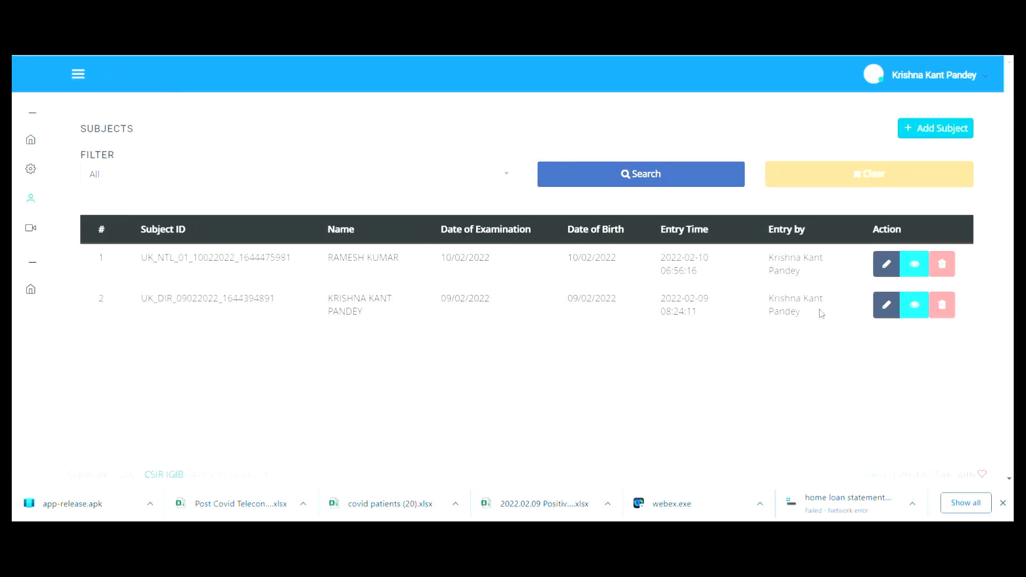
- View the second subject's Prakriti Analysis questionnaire report, then return to the dashboard
click(922, 309)
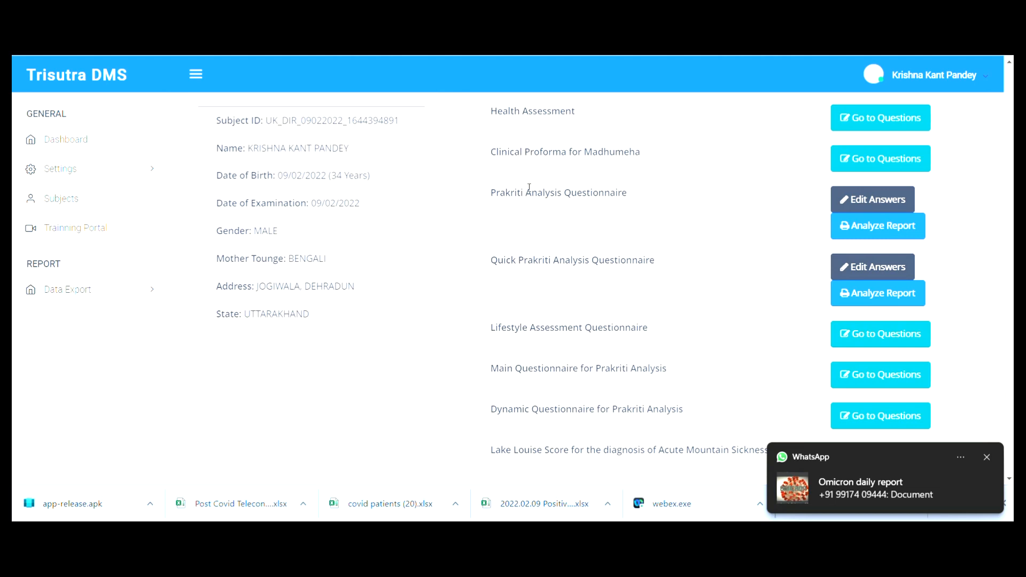
click(868, 234)
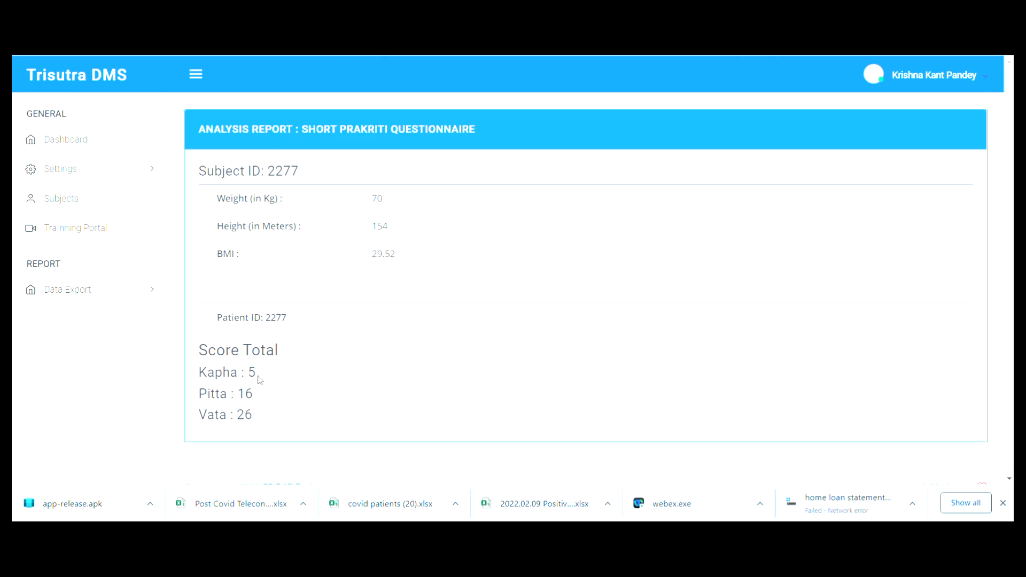
click(62, 138)
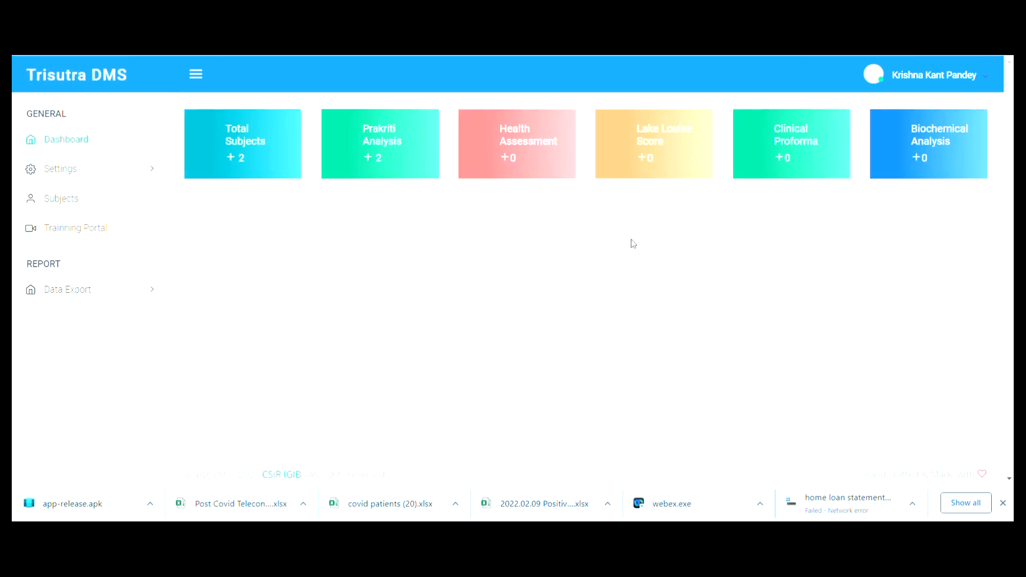
- View the second subject's Quick Prakriti report and highlight its Vata Prakriti conclusion
click(60, 199)
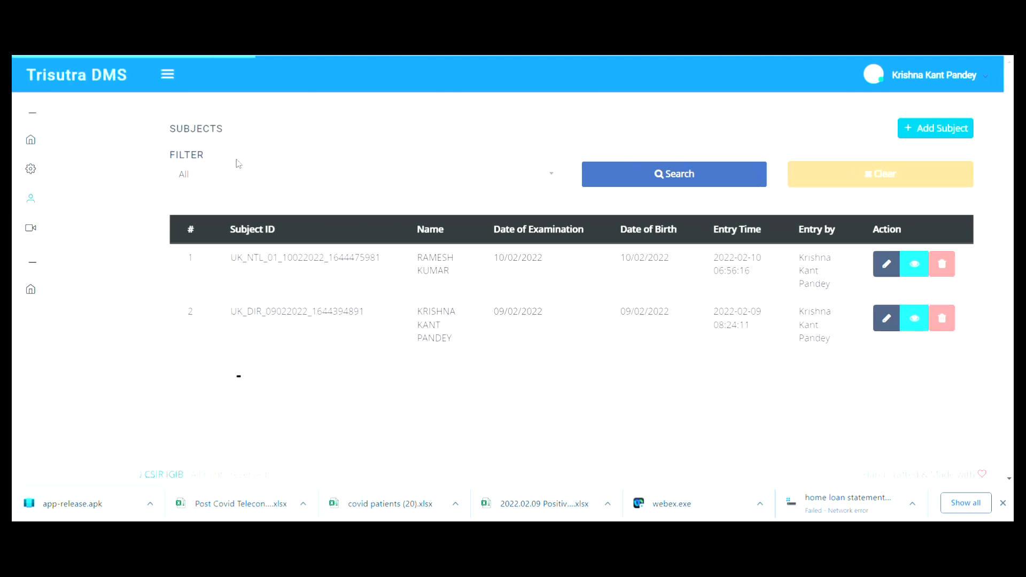
click(921, 305)
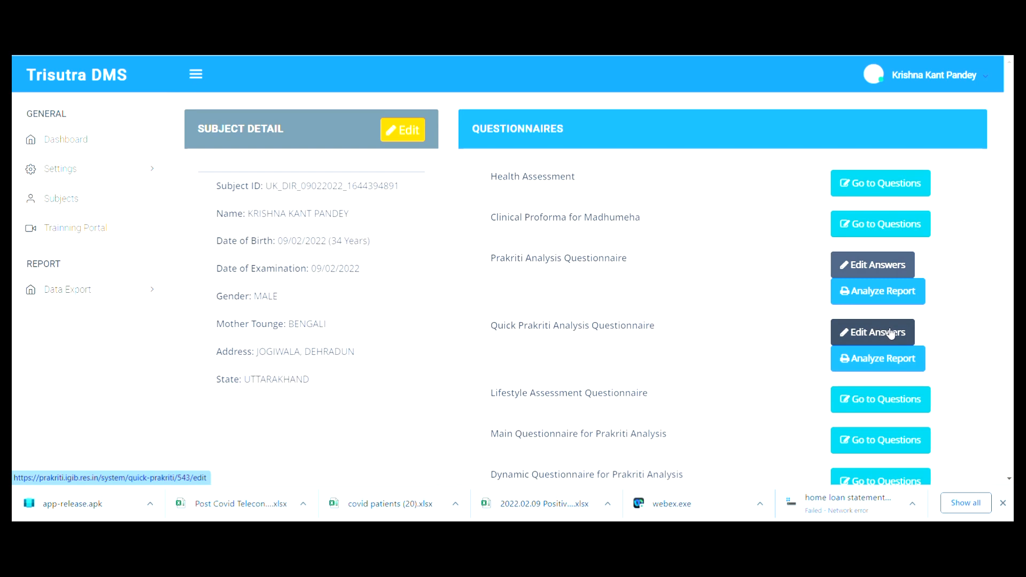
click(862, 361)
scroll(410, 314, down, 1)
scroll(410, 313, up, 1)
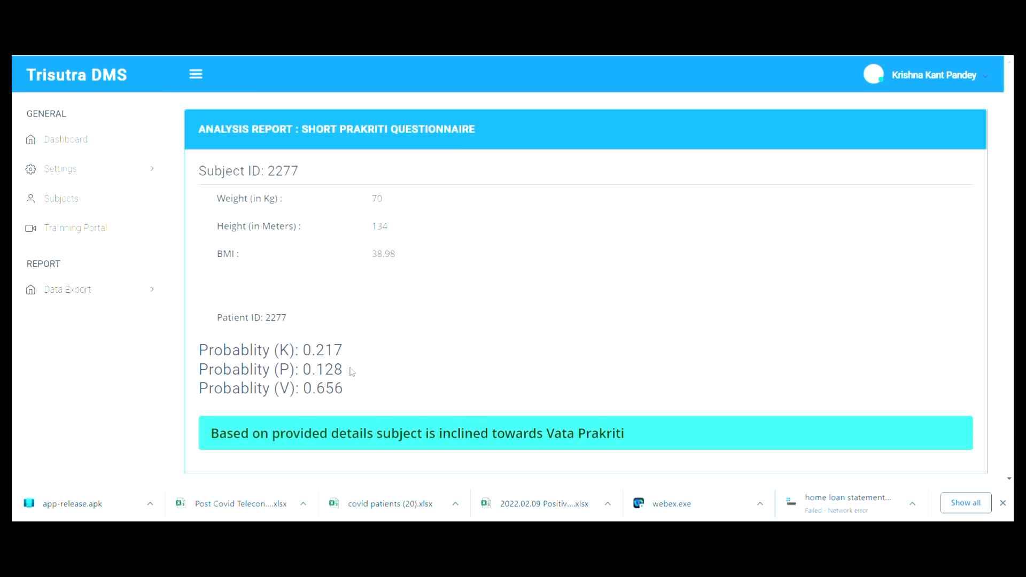
drag(639, 436, 459, 444)
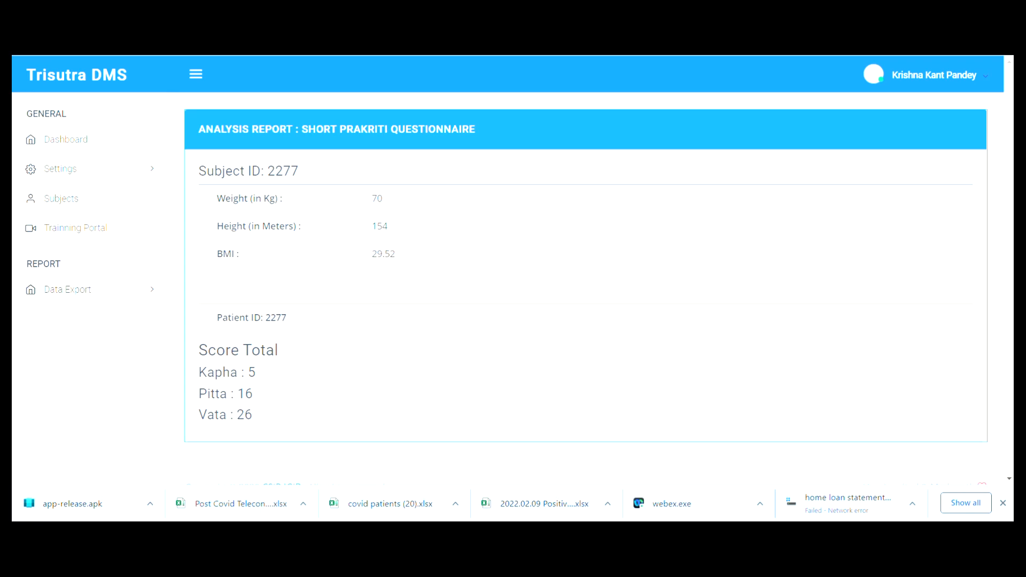
click(85, 152)
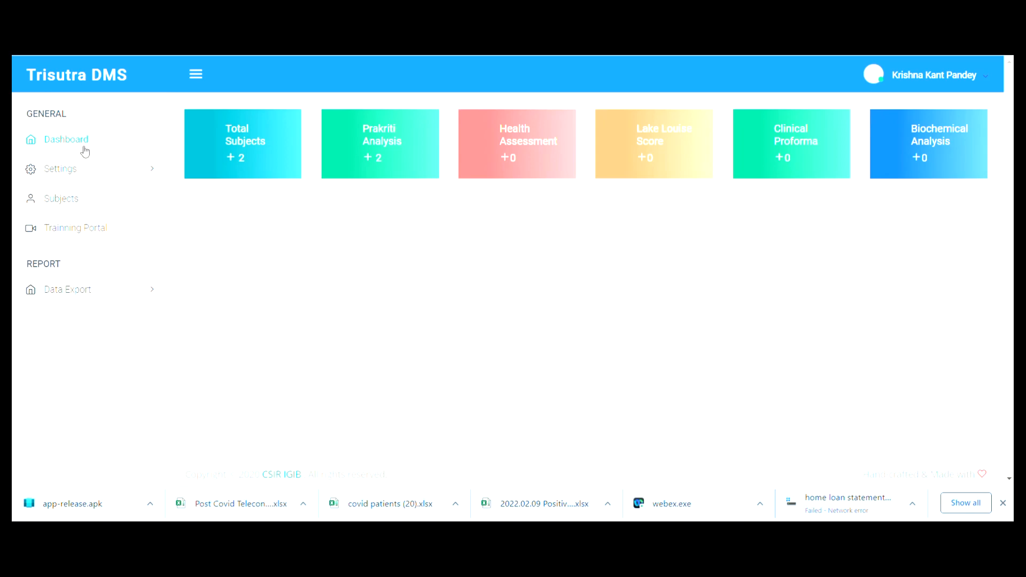
- Show the second subject's short Prakriti report (Kapha 5, Pitta 16, Vata 26) and cancel its print preview
click(68, 201)
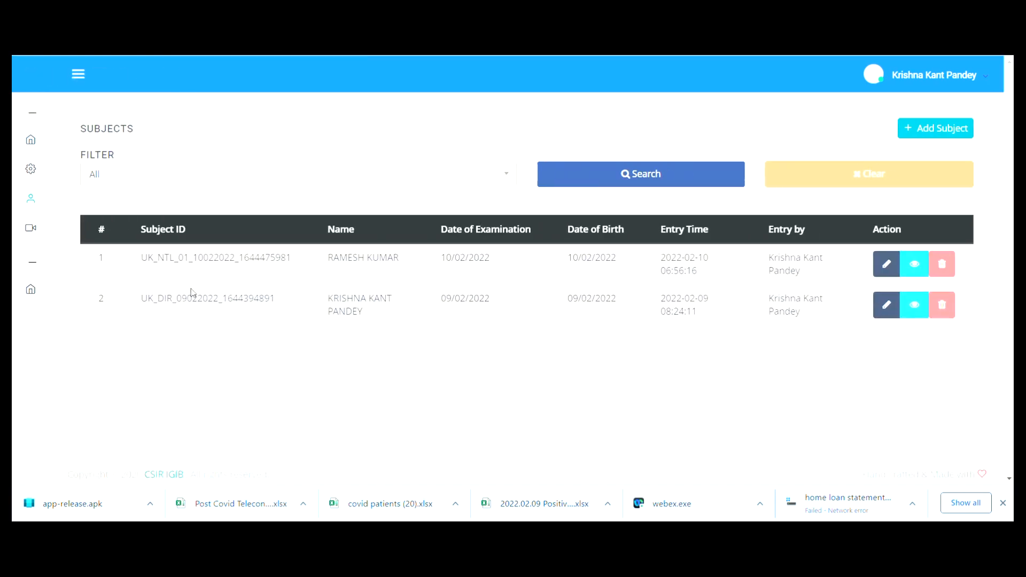
click(915, 307)
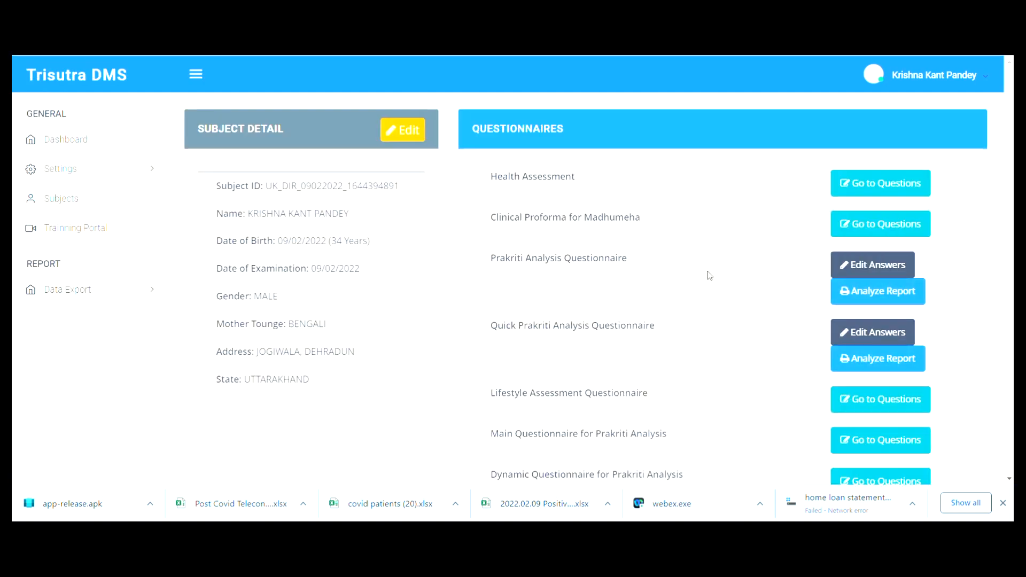
click(895, 301)
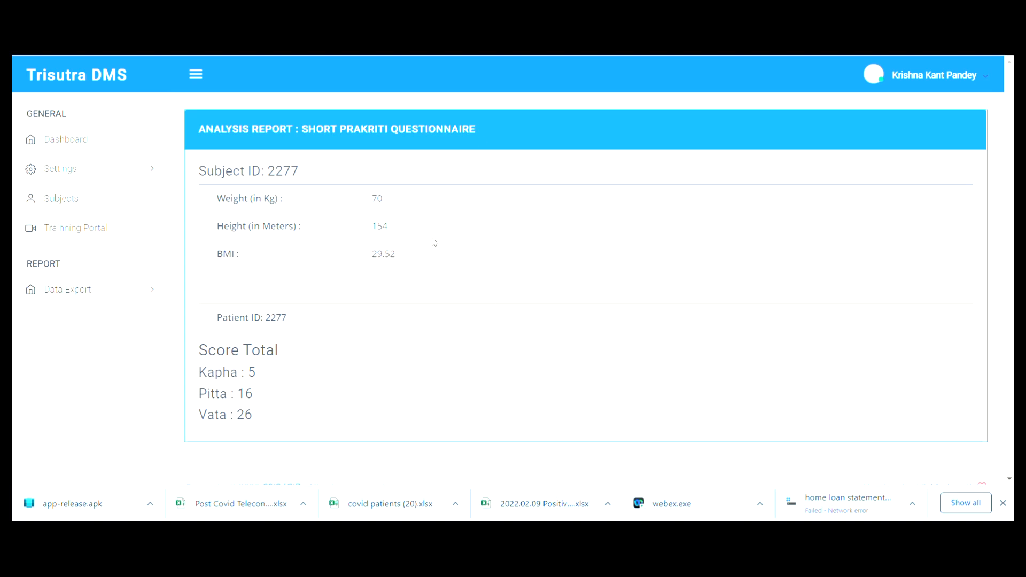
key(ctrl+p)
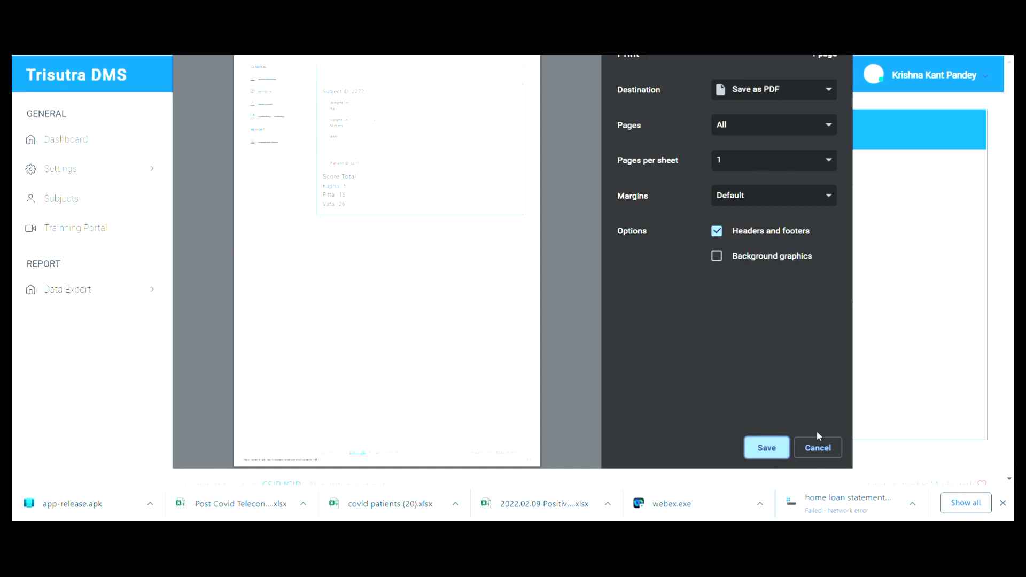
click(816, 450)
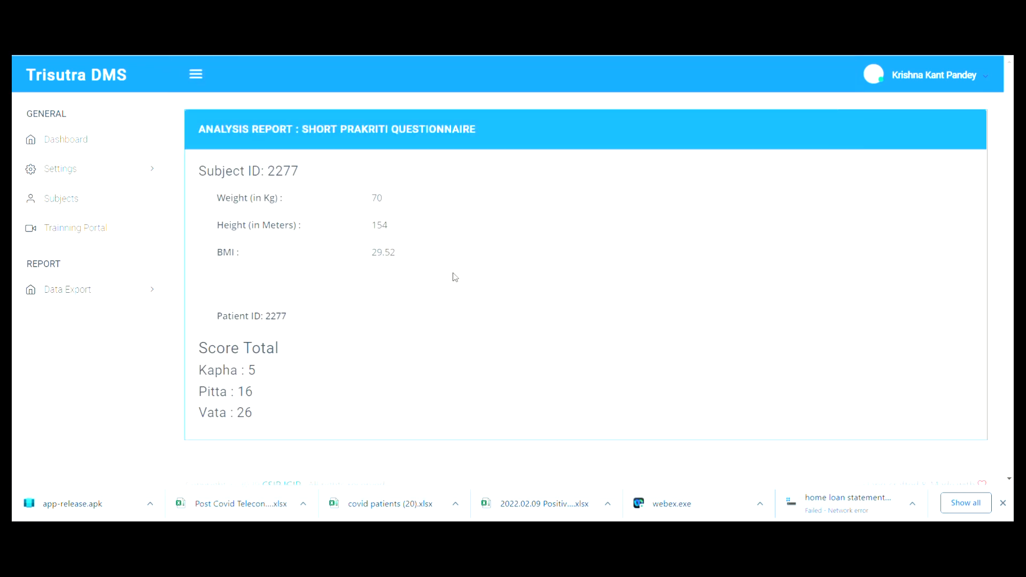